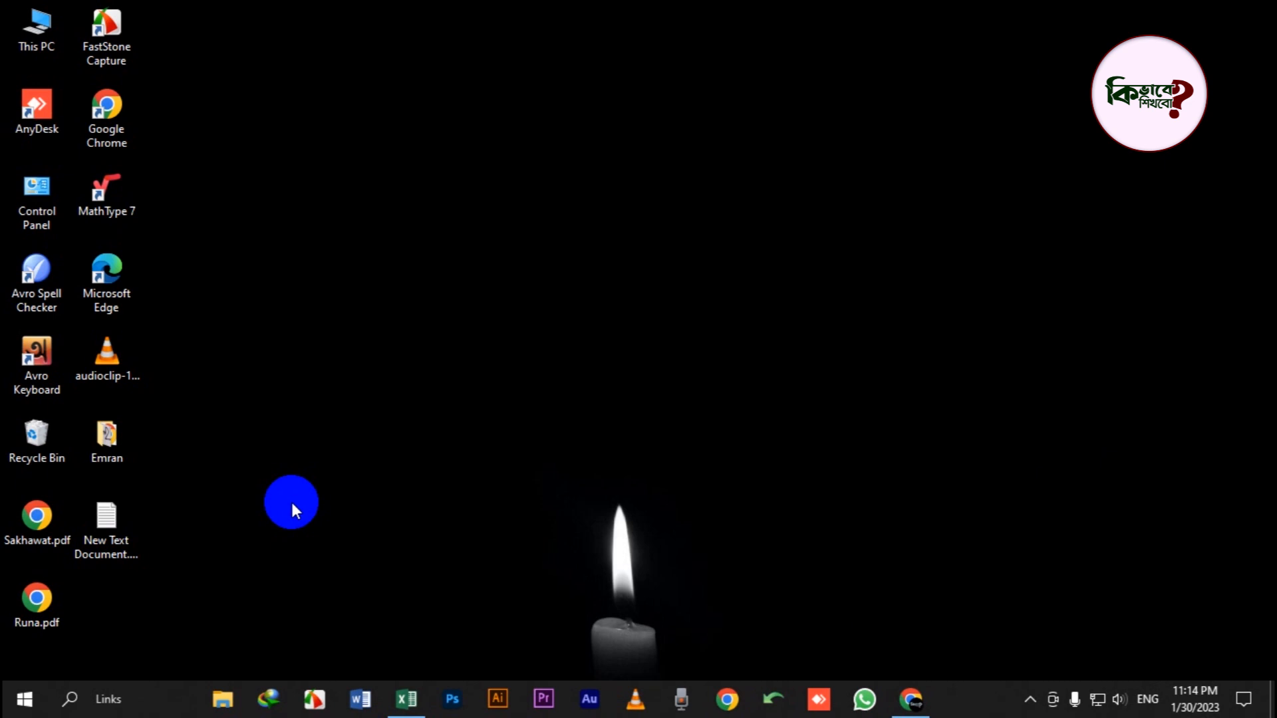
Open New Text Document.txt from the desktop and examine its column headings.
left_click(112, 520)
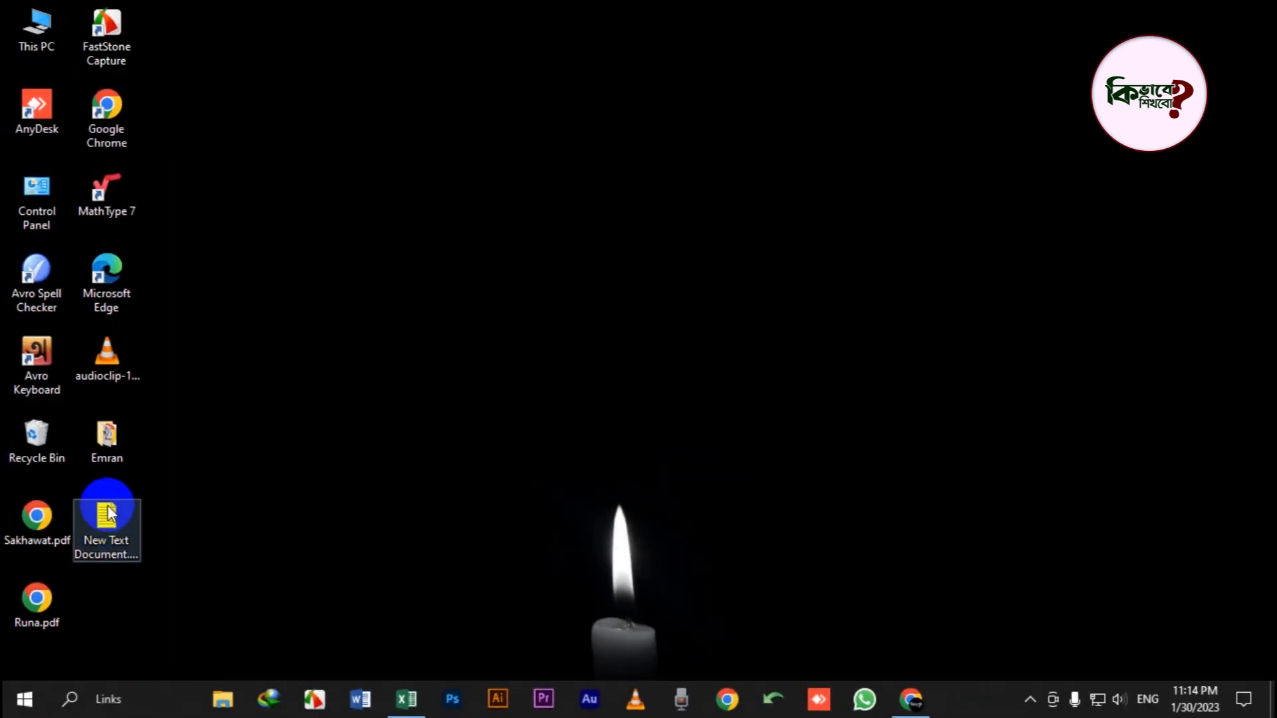
double_click(110, 513)
left_click(884, 303)
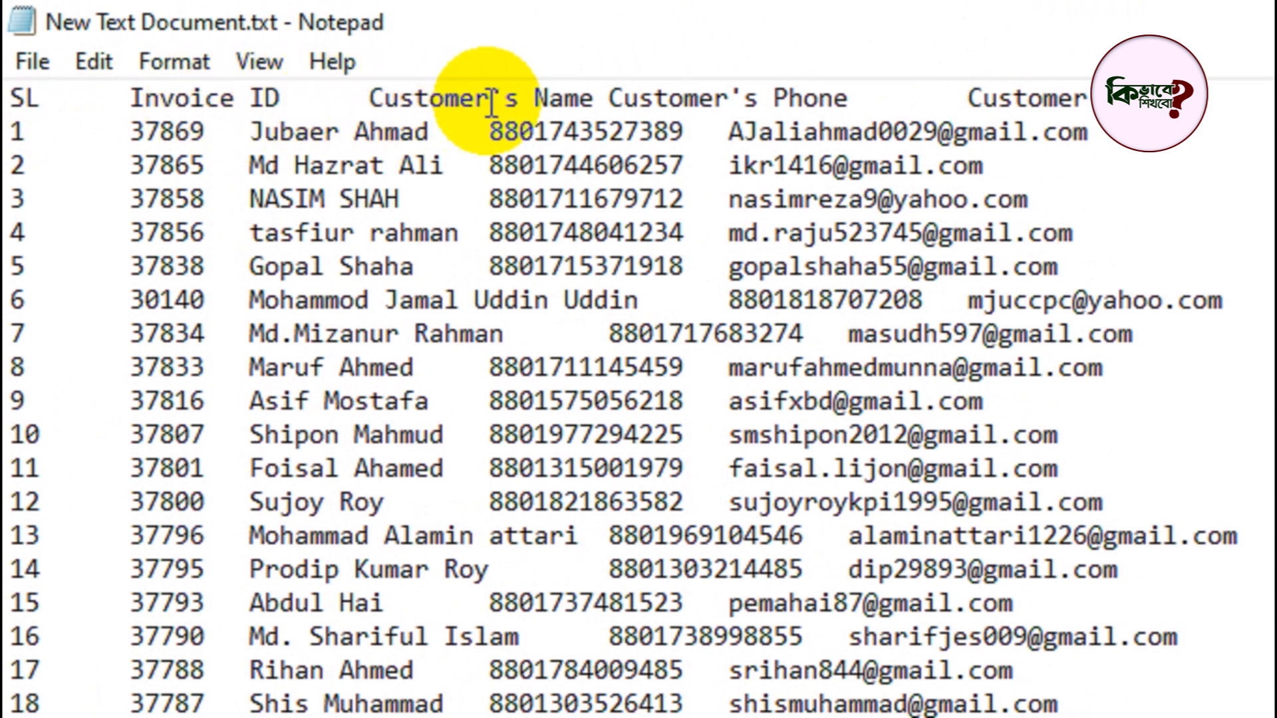
left_click(451, 95)
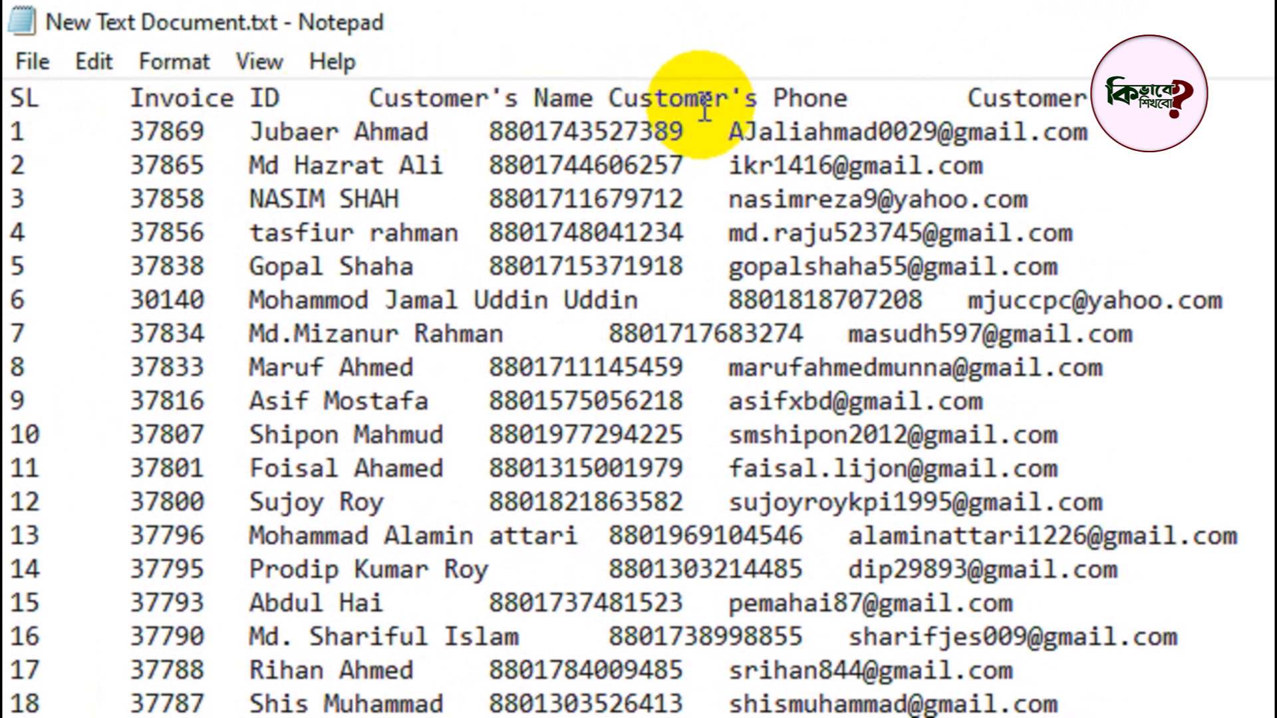
scroll(958, 96, "right", 5)
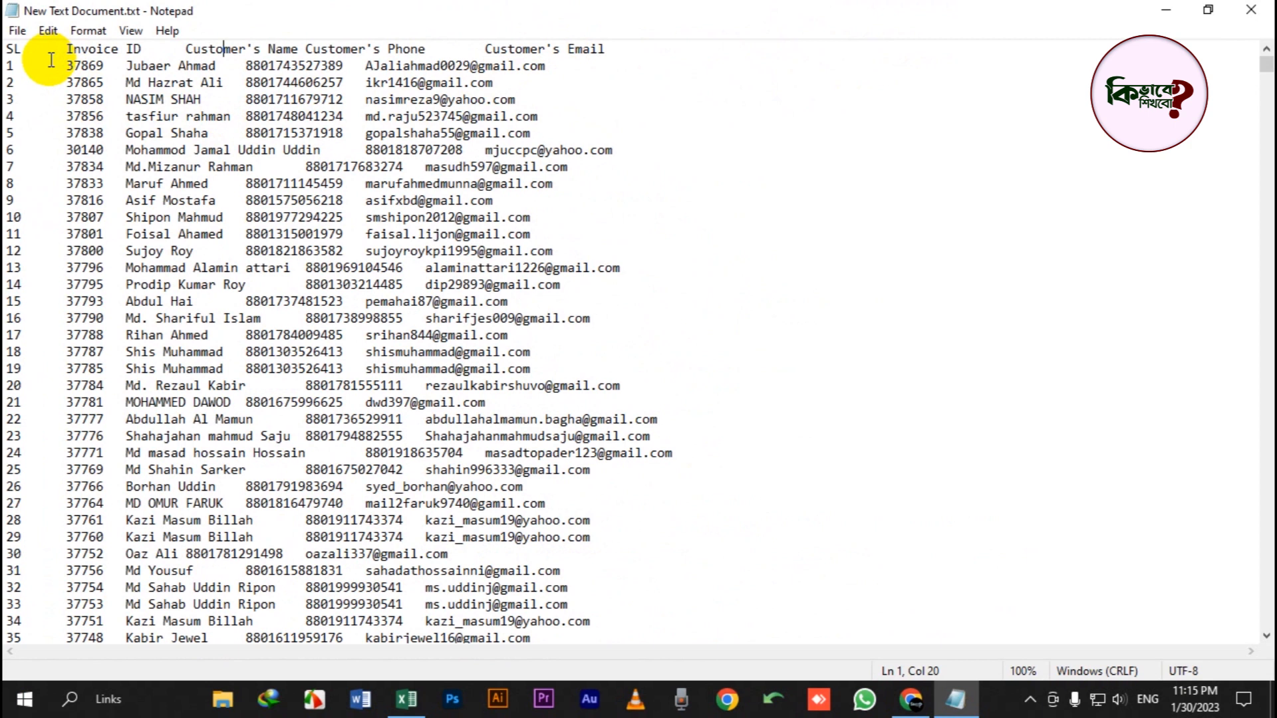
Examine the gaps separating the fields in the first data rows of the text file, and close it.
left_click_drag(66, 65, 22, 62)
left_click(27, 67)
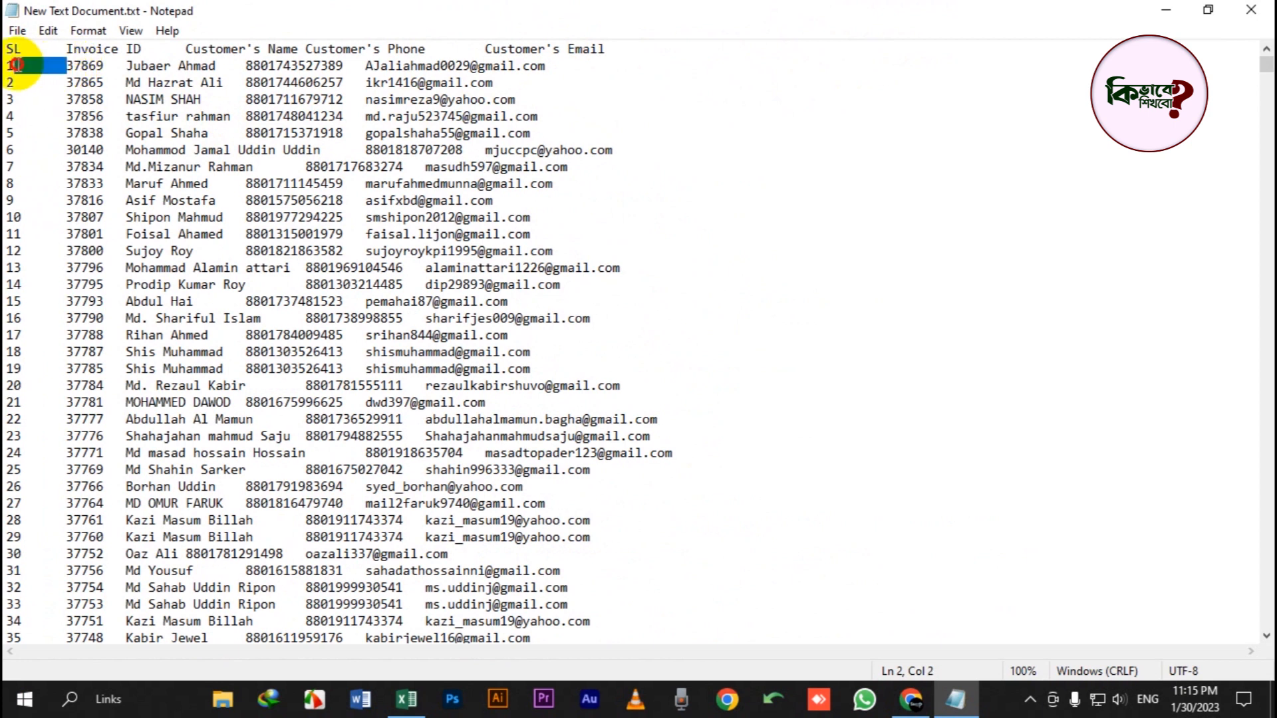
left_click(120, 65)
left_click(224, 82)
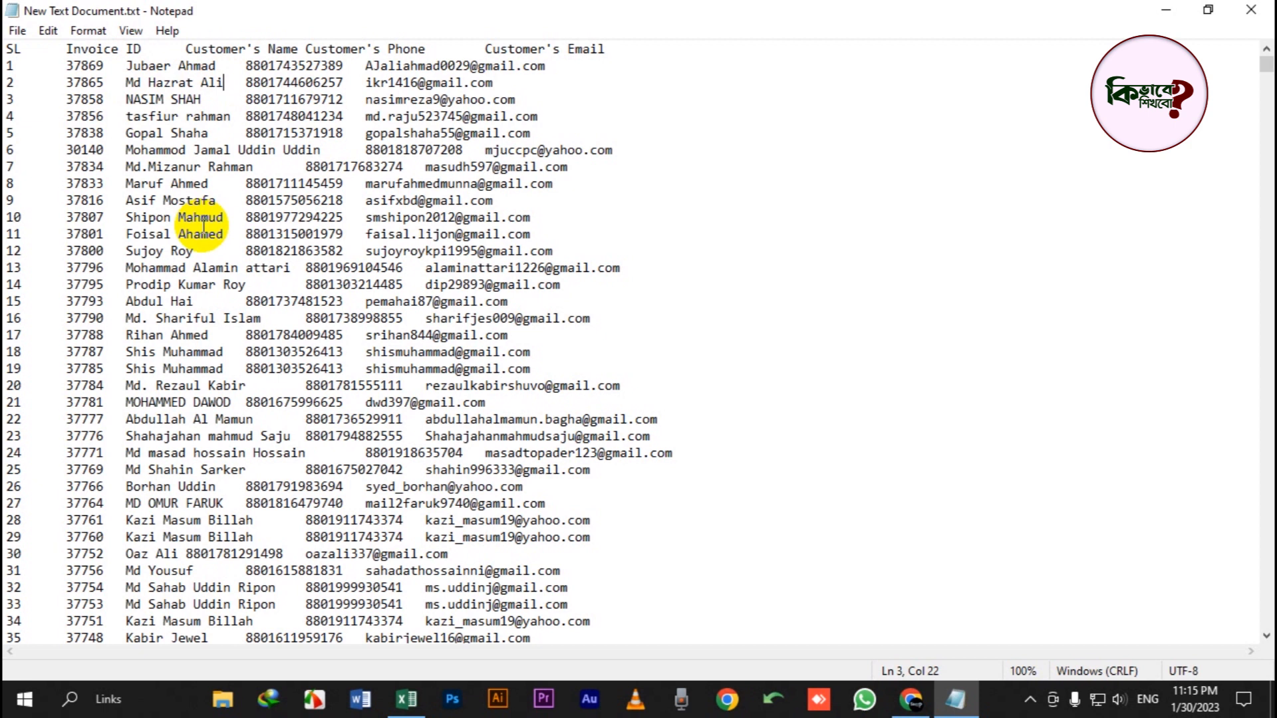
left_click(1249, 11)
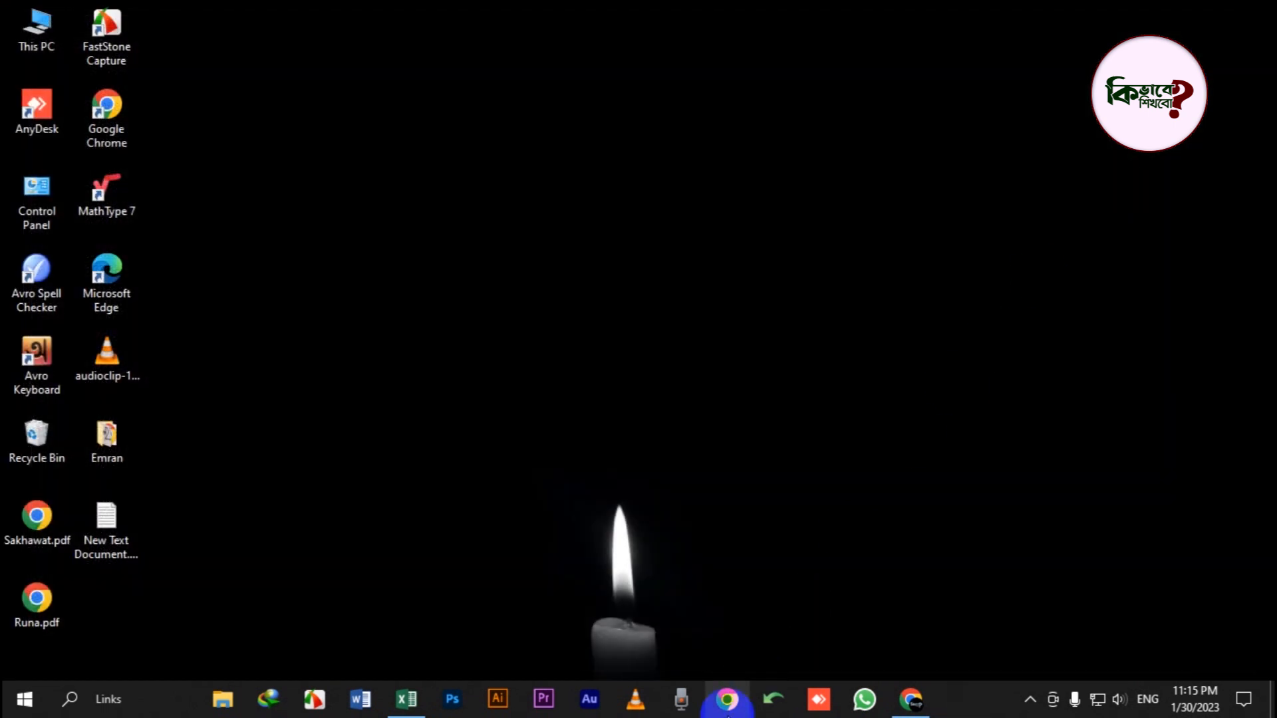
Switch to Excel and start importing New Text Document.txt from the Desktop folder as external text data.
left_click(419, 698)
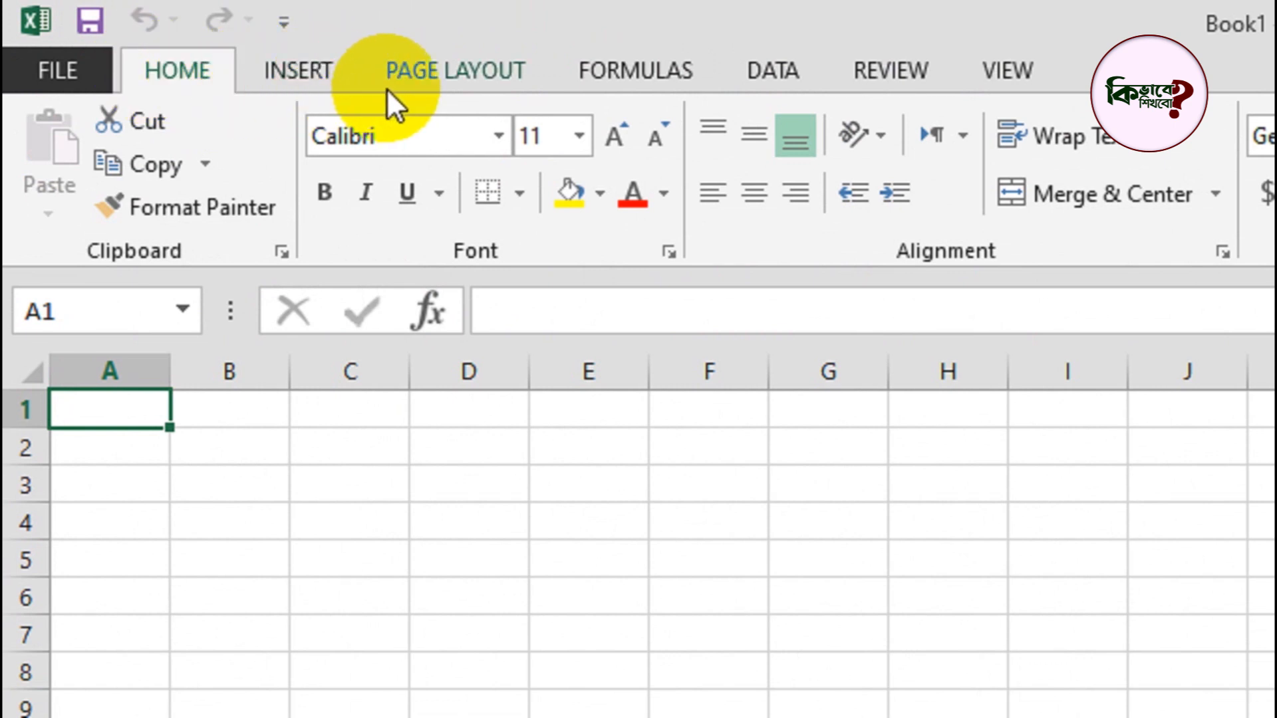
left_click(780, 74)
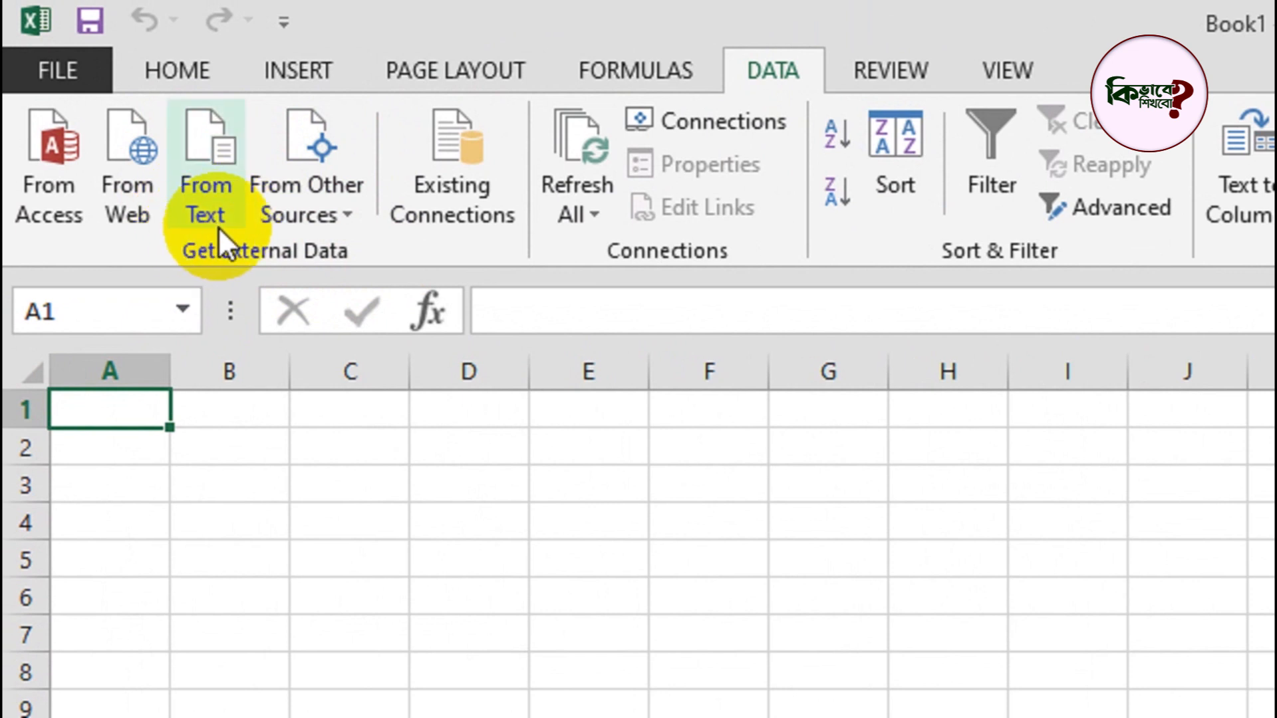
left_click(205, 163)
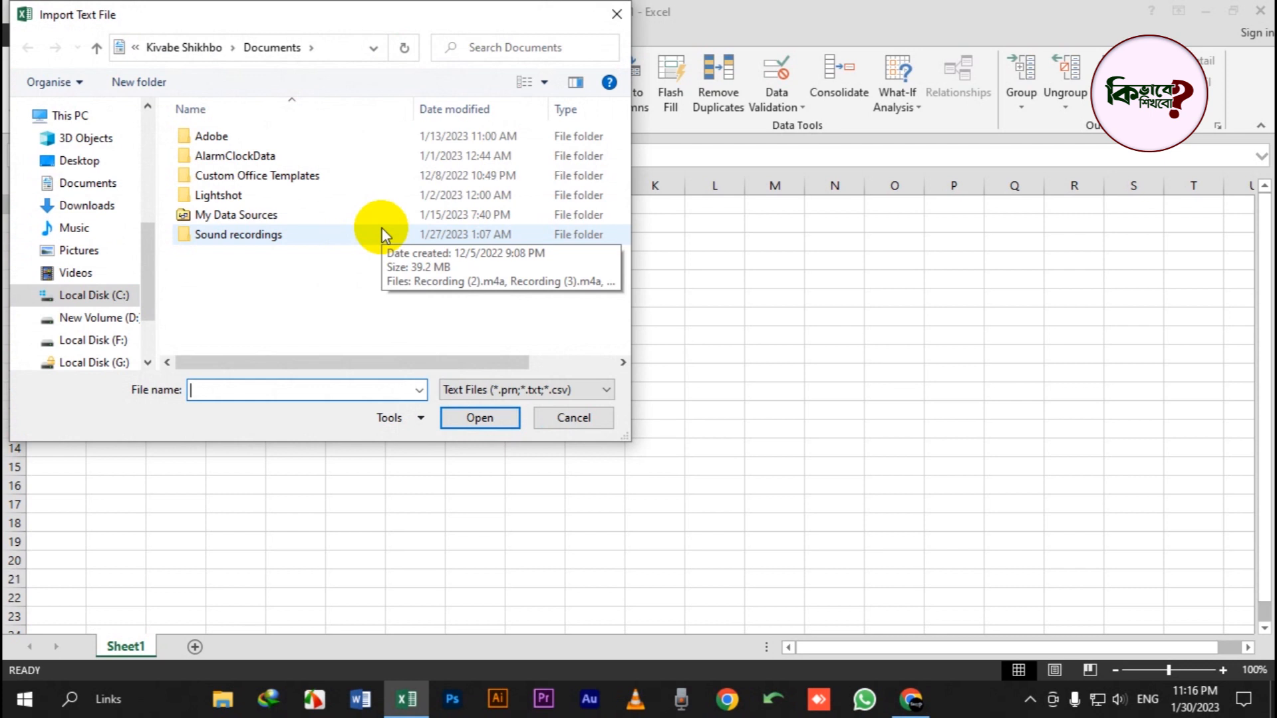
left_click(102, 169)
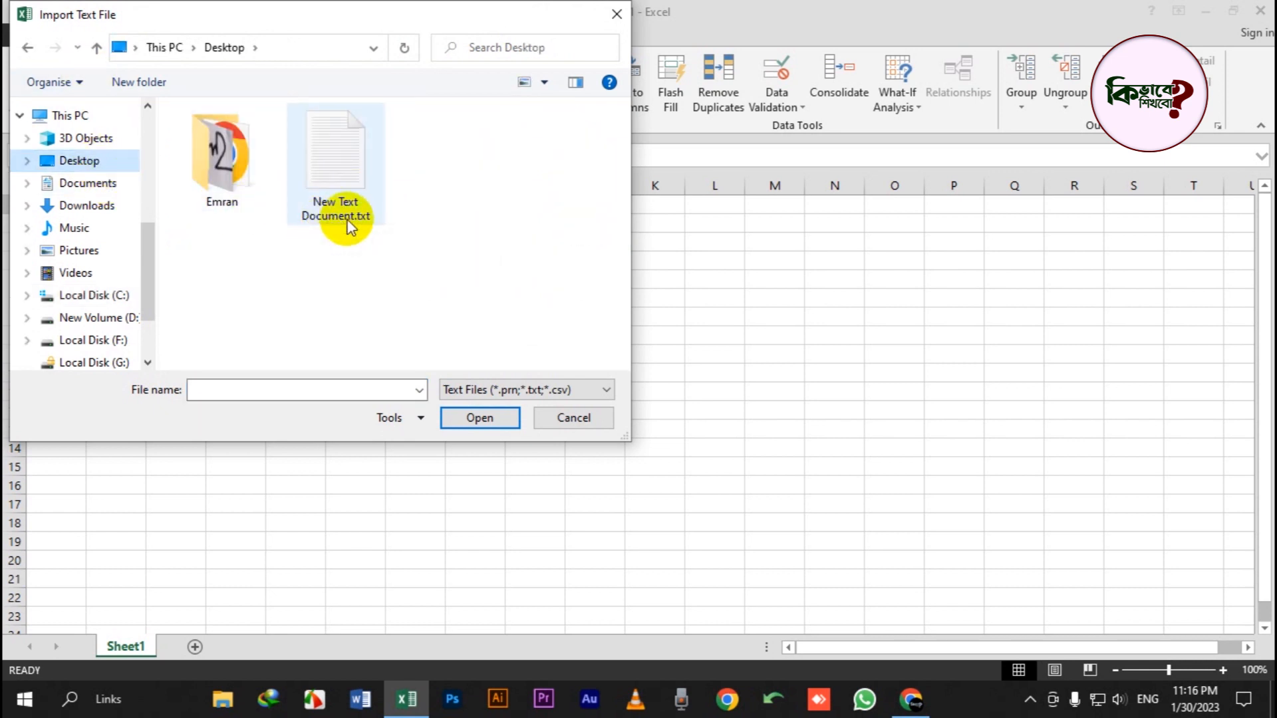
left_click(343, 193)
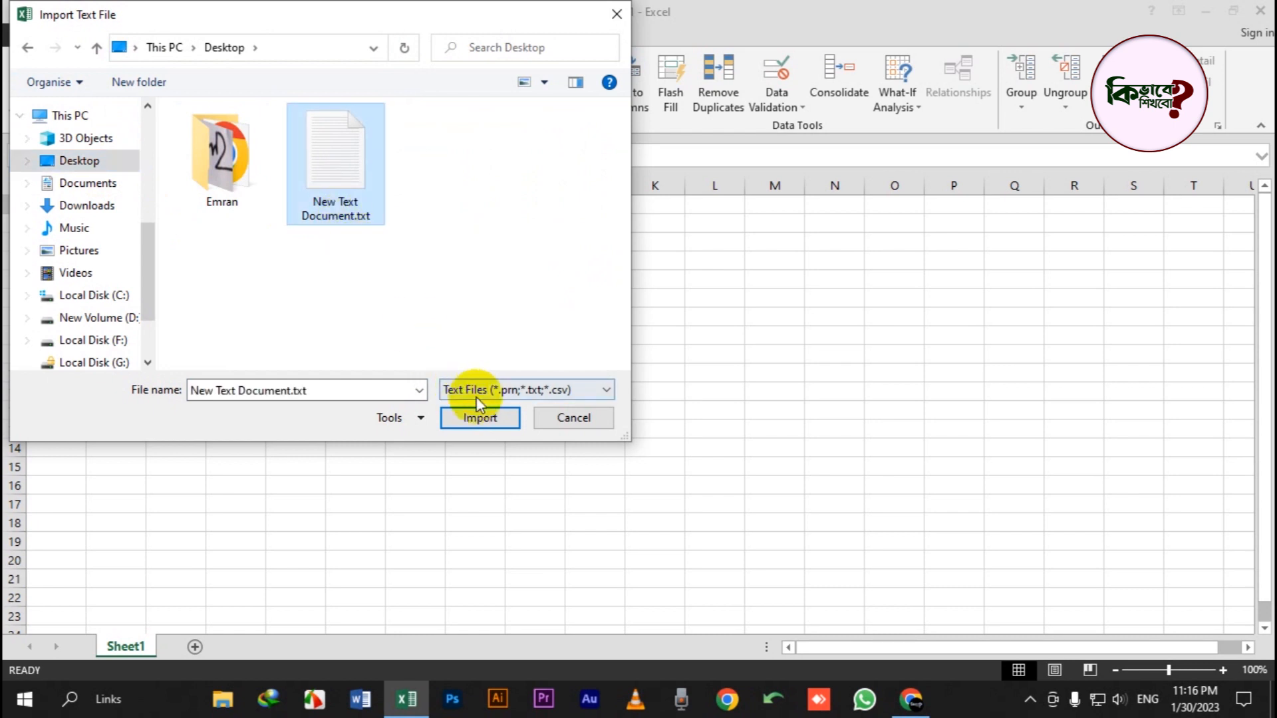
left_click(494, 417)
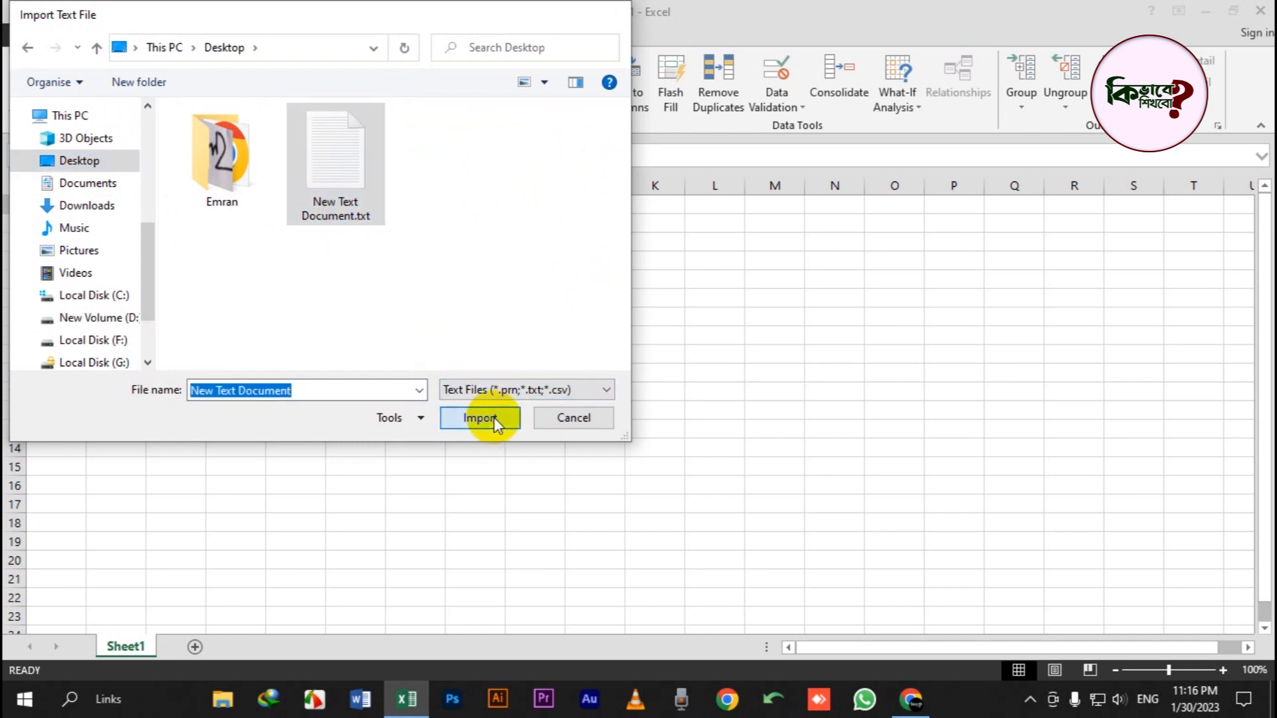
Import the file as tab-delimited data with headers, in General column format, into the existing worksheet at cell A1.
left_click_drag(736, 145, 623, 103)
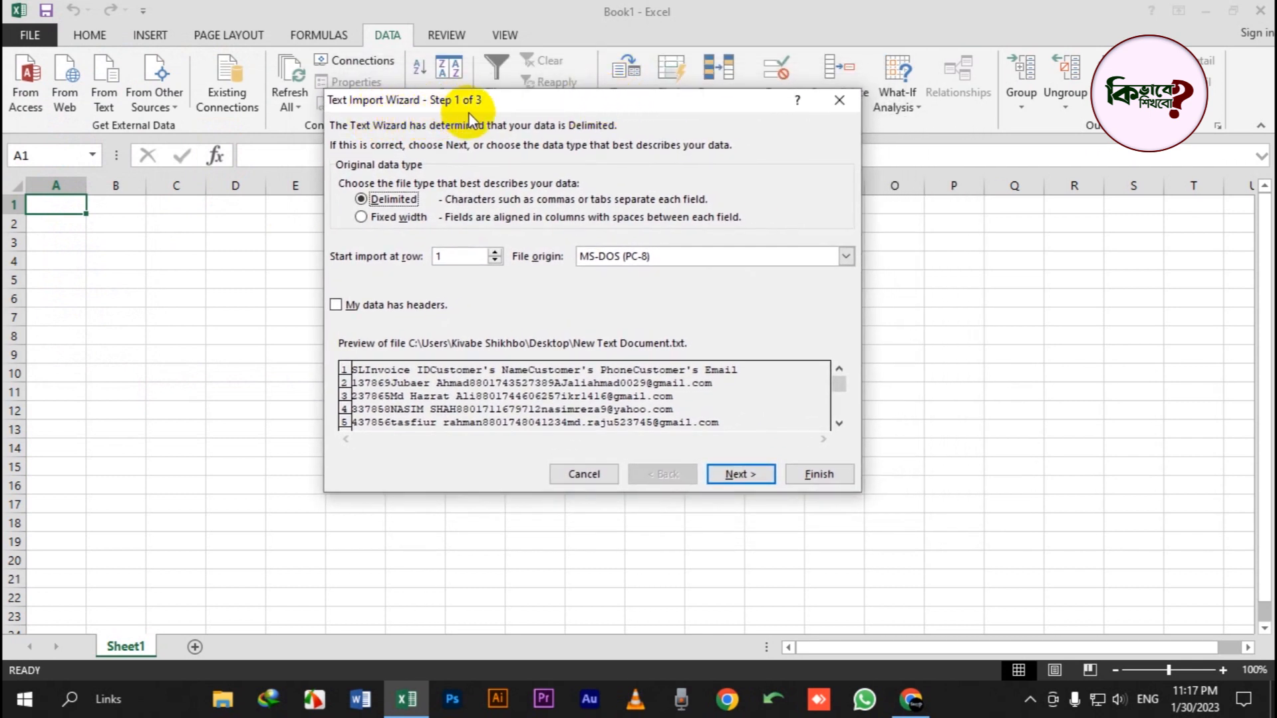
left_click_drag(548, 106, 504, 102)
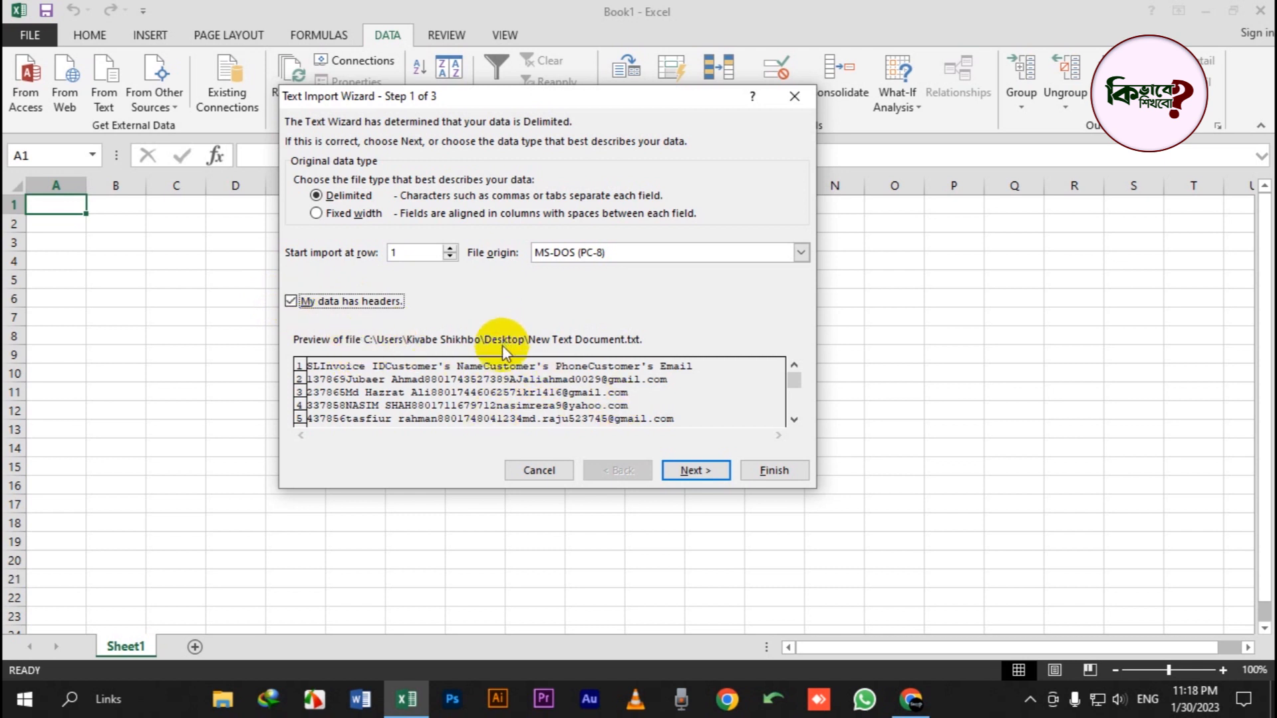
left_click(701, 469)
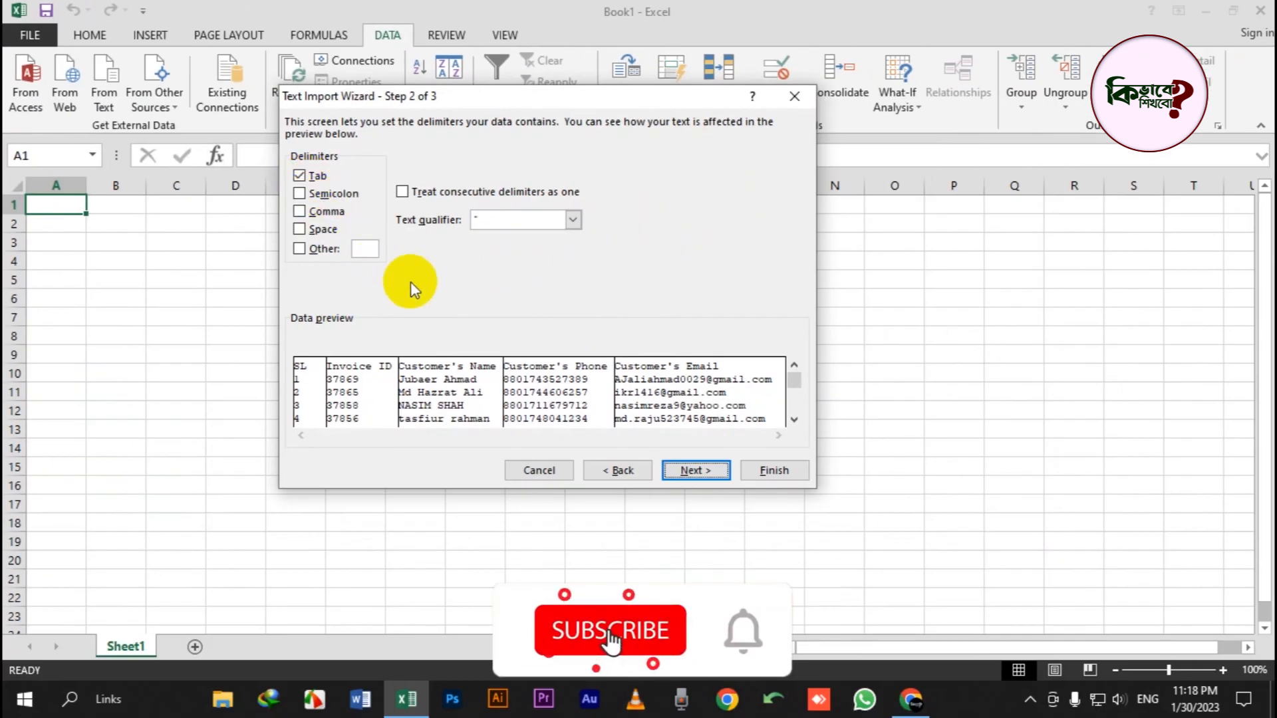
left_click(698, 472)
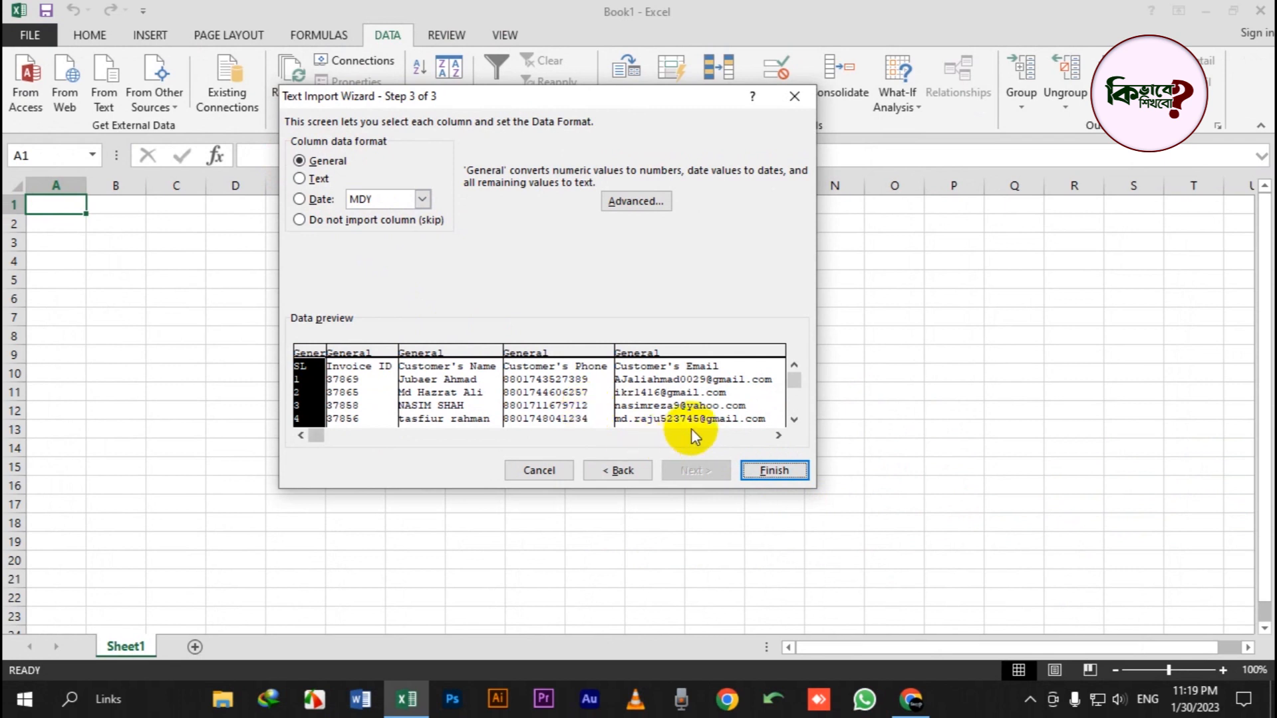
left_click(764, 471)
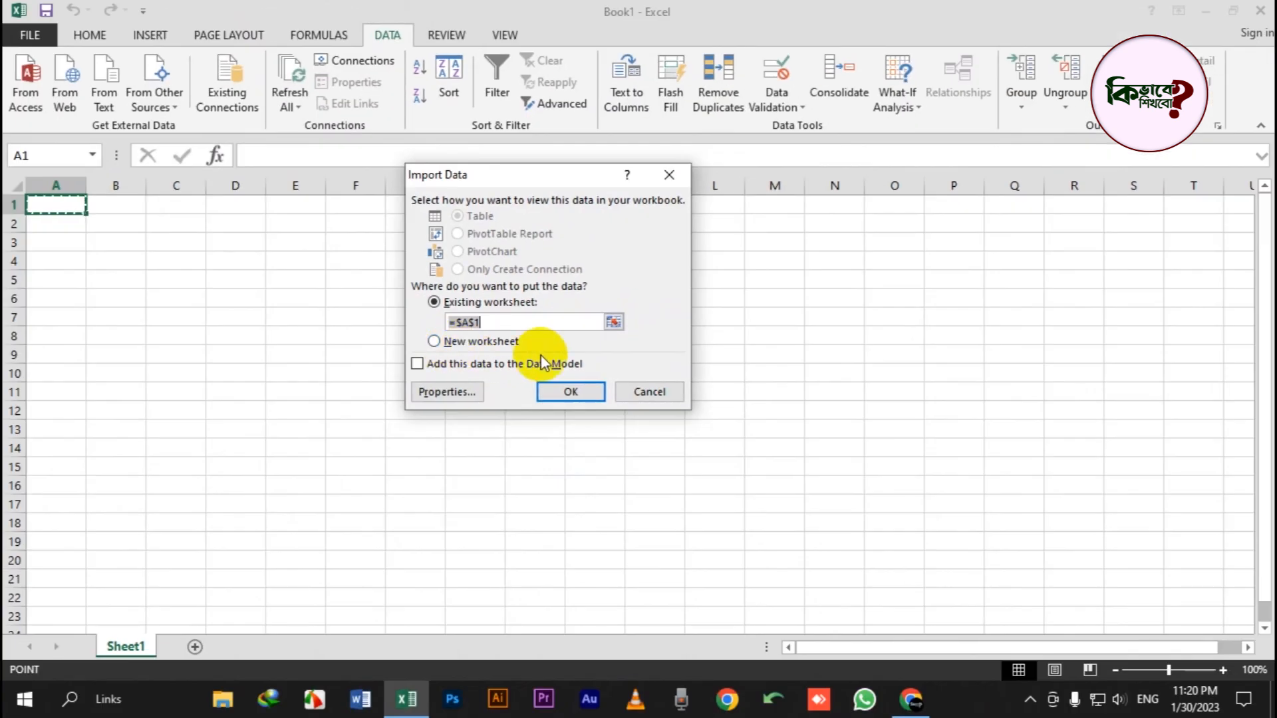
left_click(574, 393)
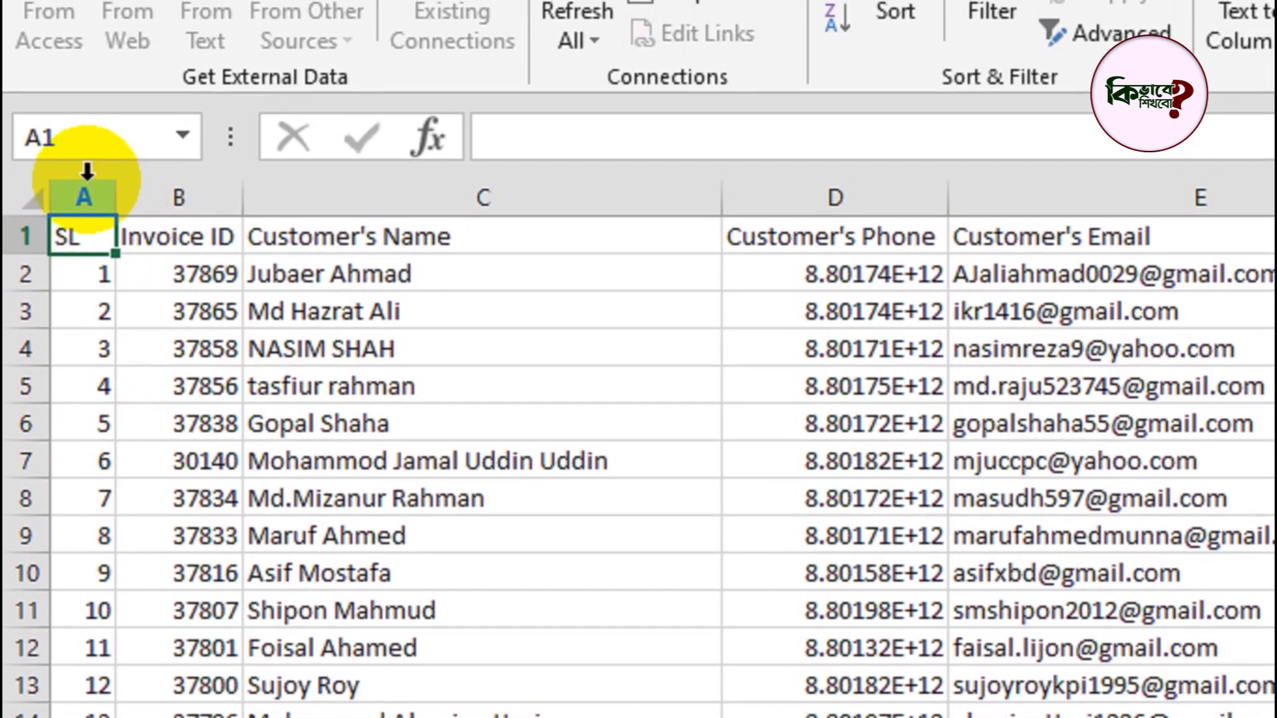
Examine the imported serial number, invoice ID, customer name, phone and email columns one by one.
left_click(83, 150)
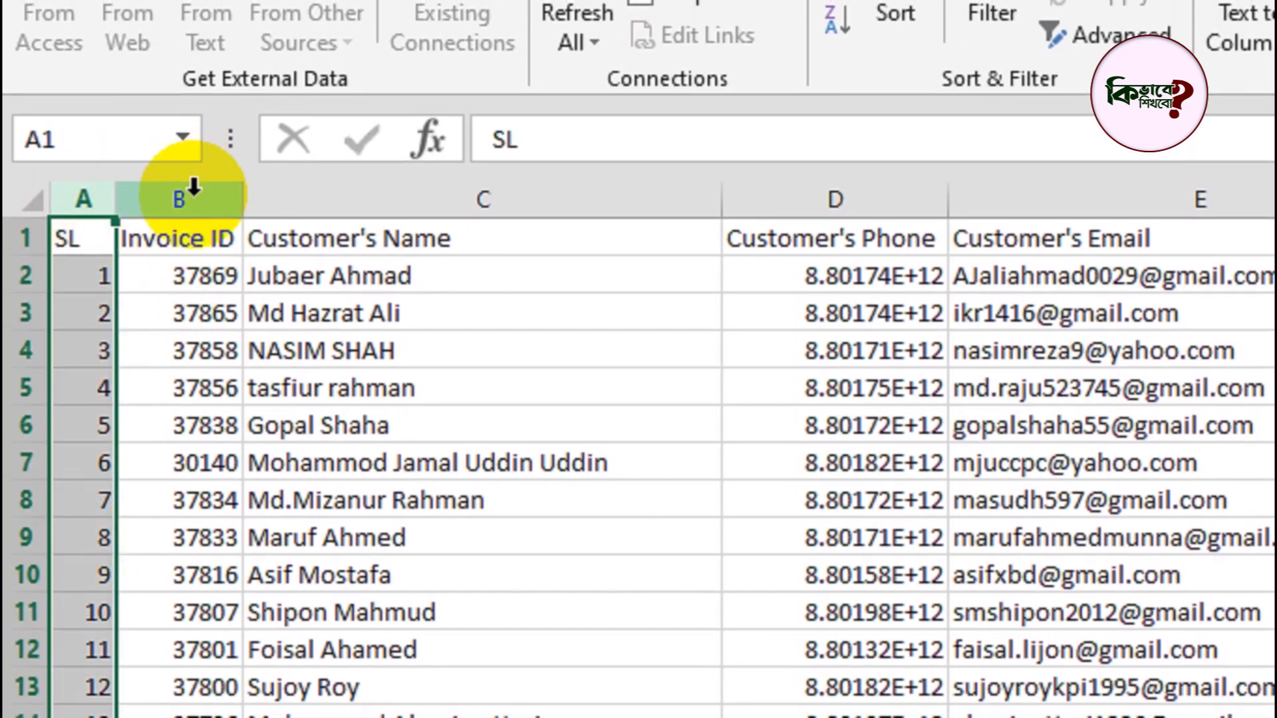
left_click(178, 194)
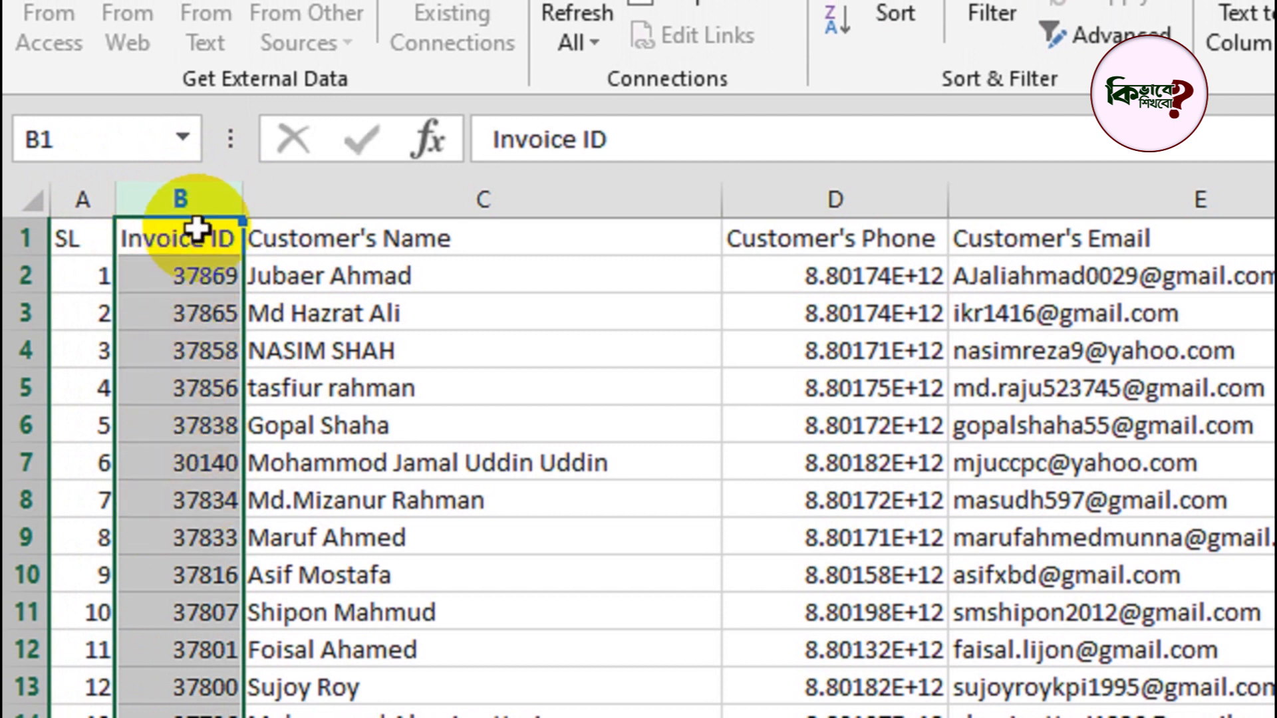
left_click(459, 178, "ctrl")
left_click(459, 178)
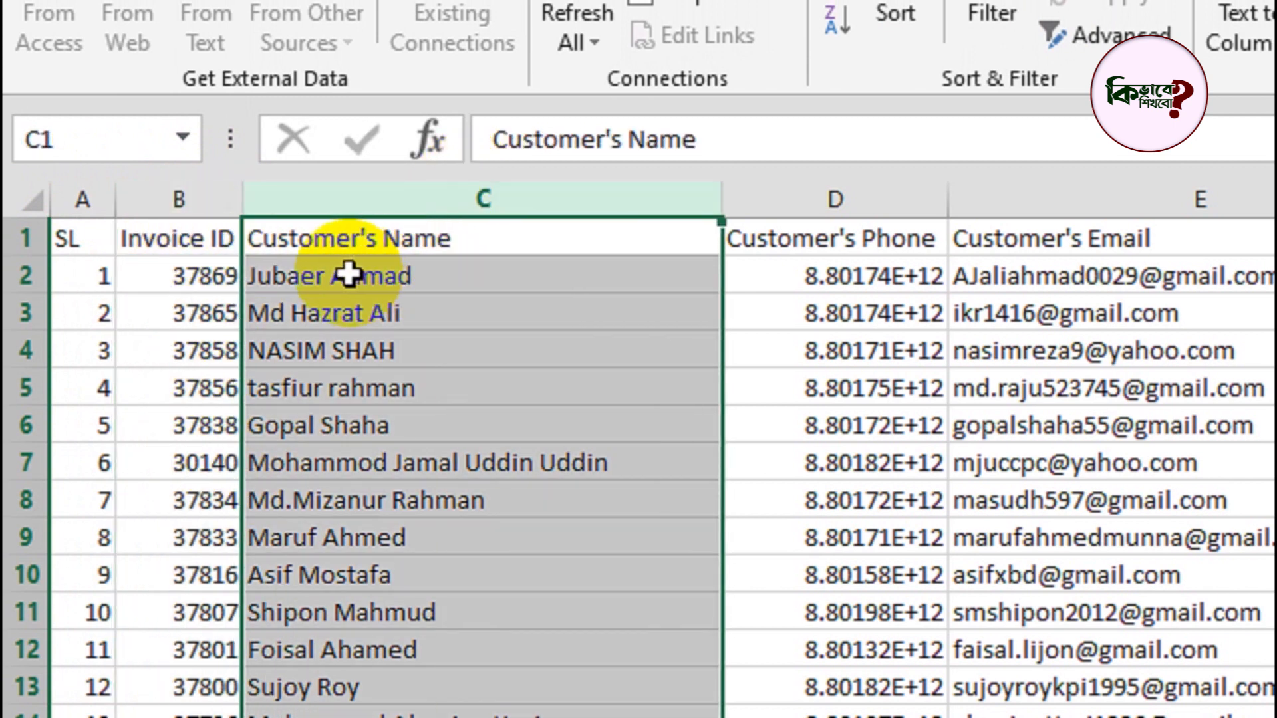
left_click(852, 191)
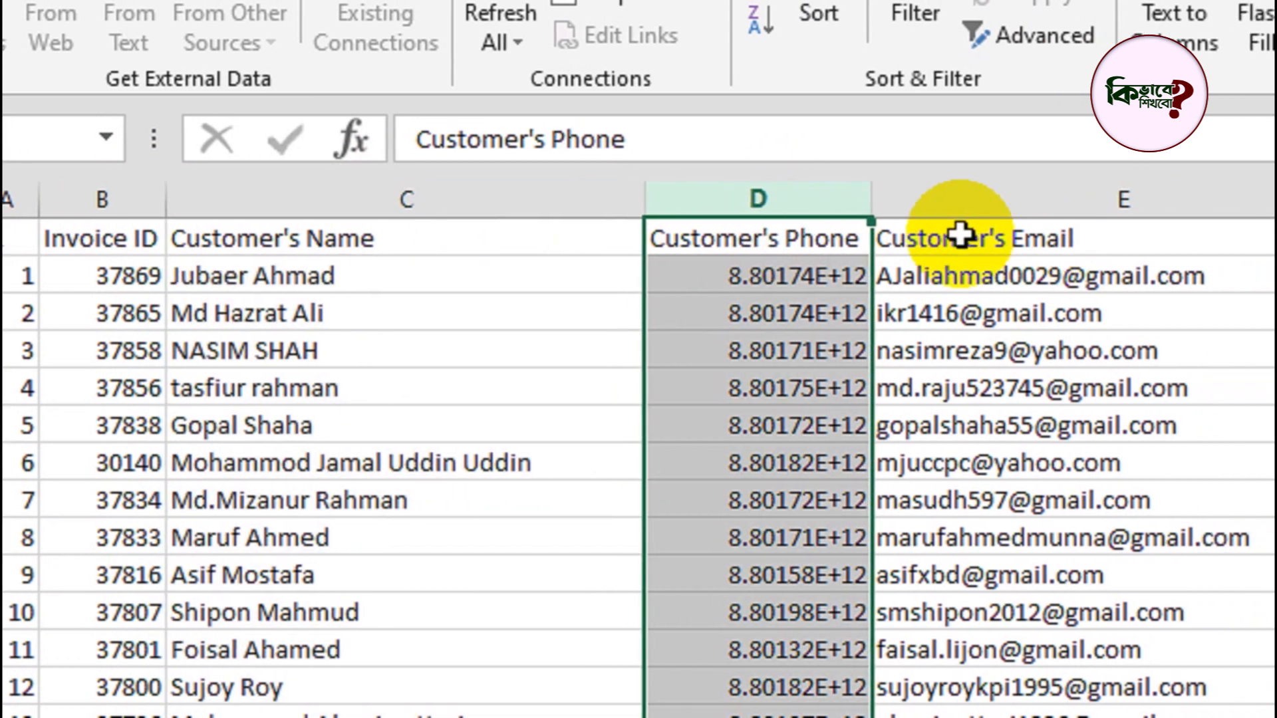
left_click(1019, 198)
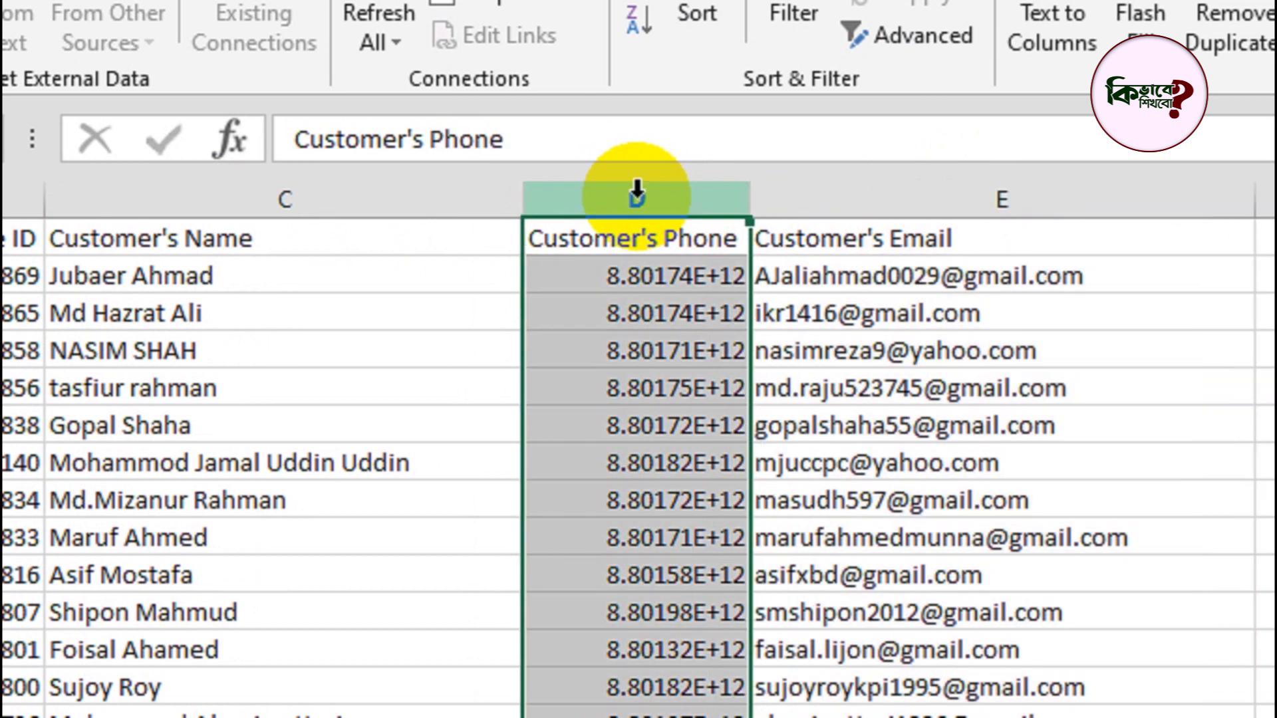
Inspect how the phone numbers are stored in column D by checking the values in cells D3 and D2.
left_click(635, 193)
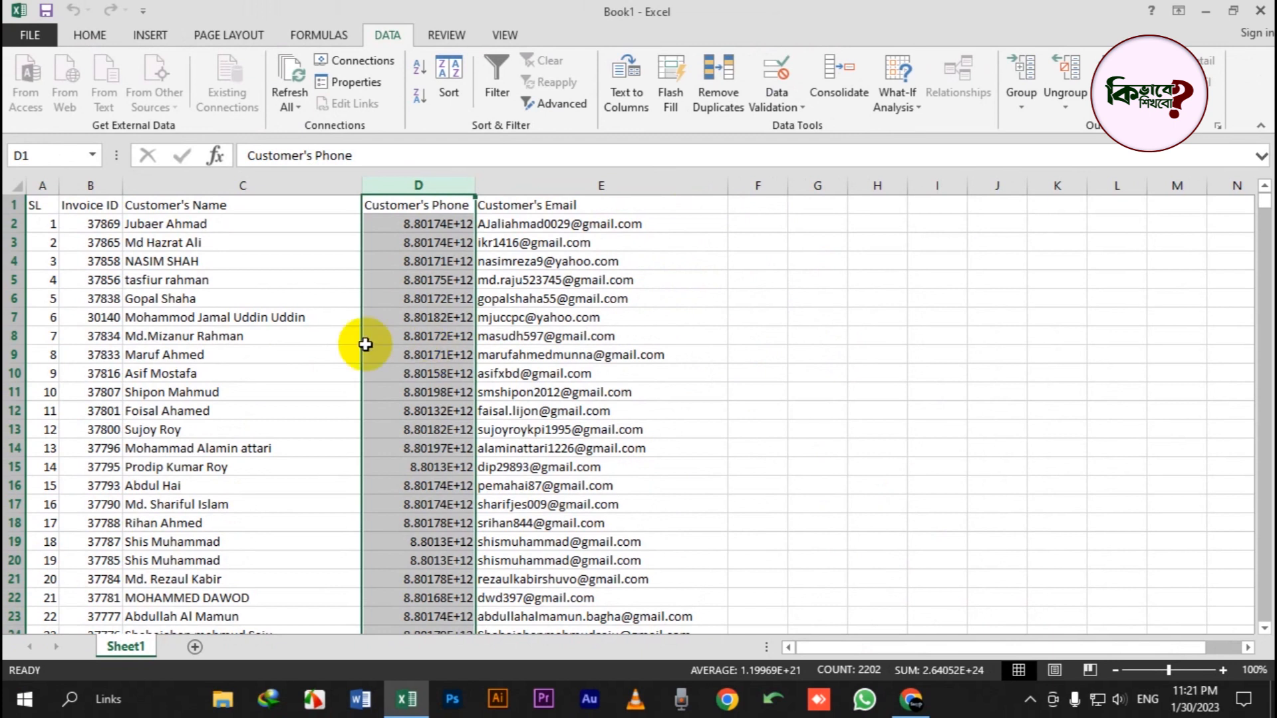
left_click(428, 239)
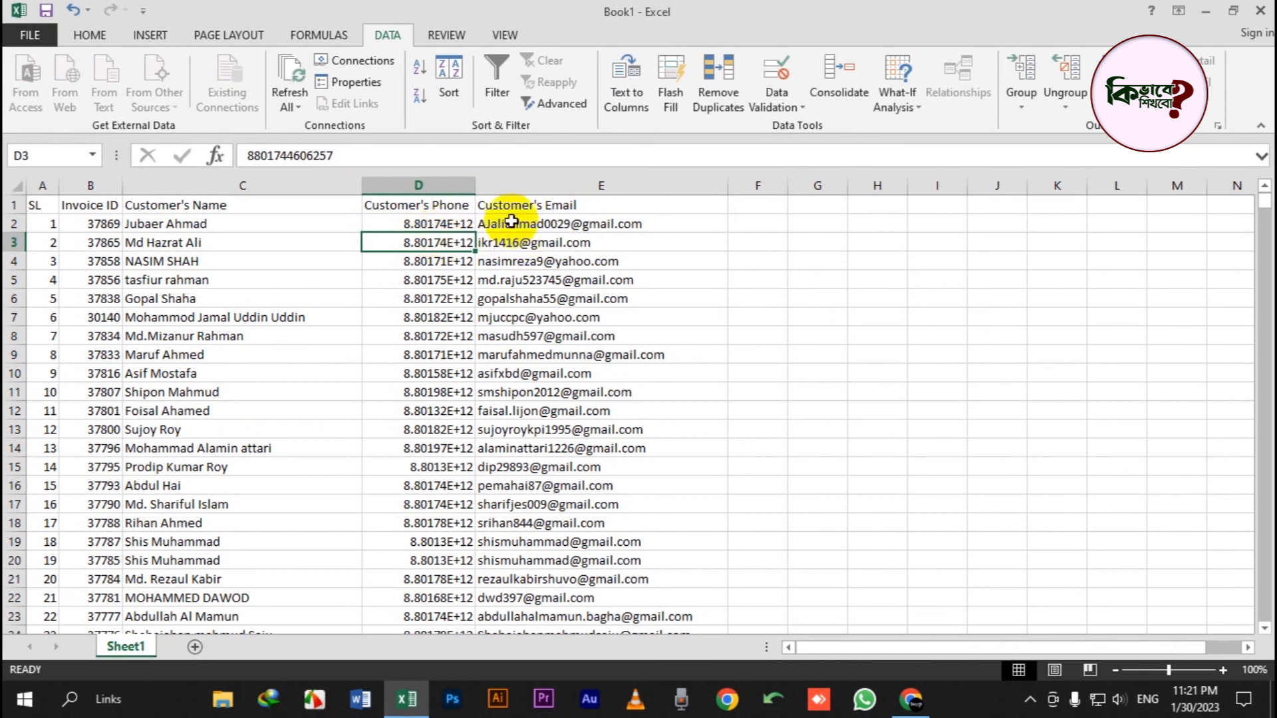
double_click(441, 223)
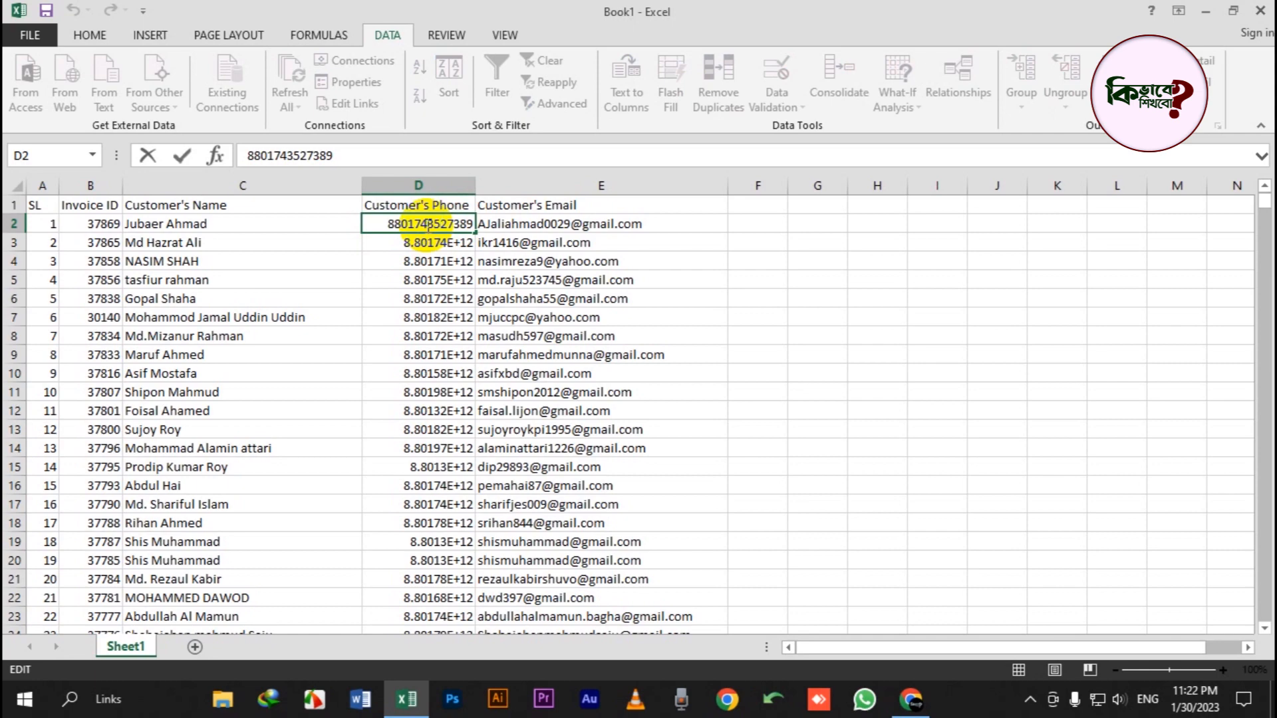
key("Escape")
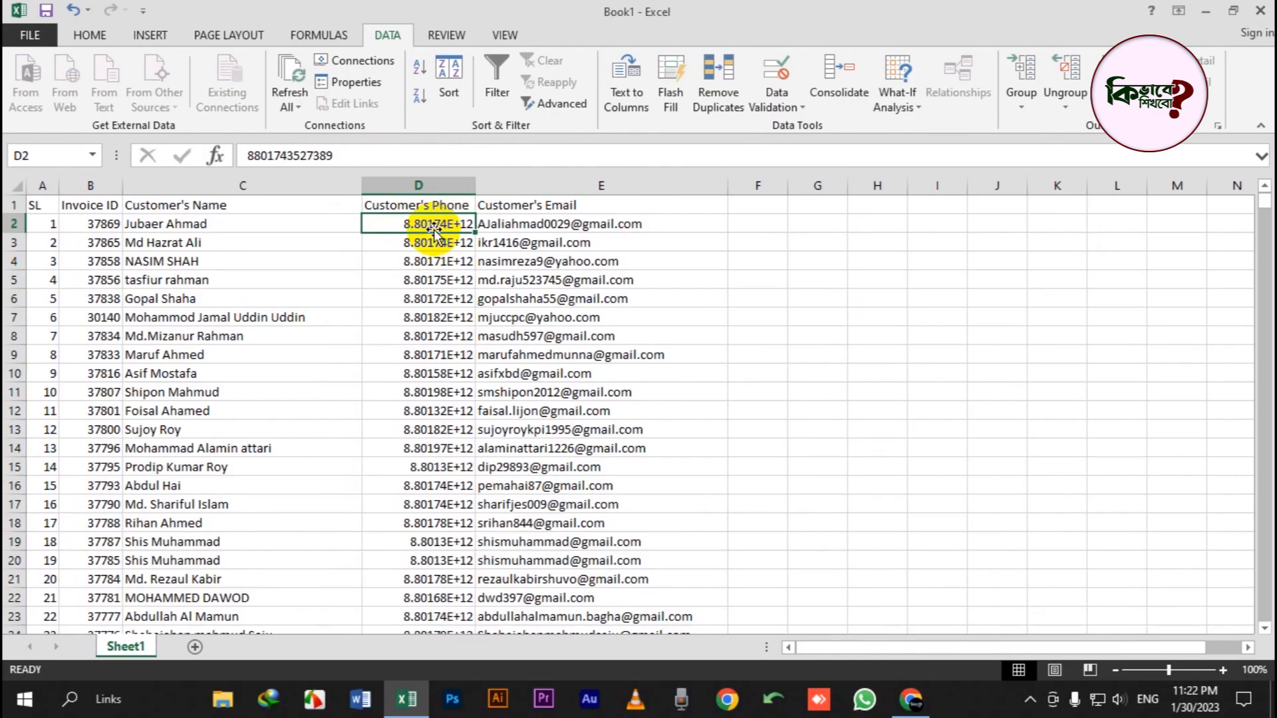
left_click(429, 179)
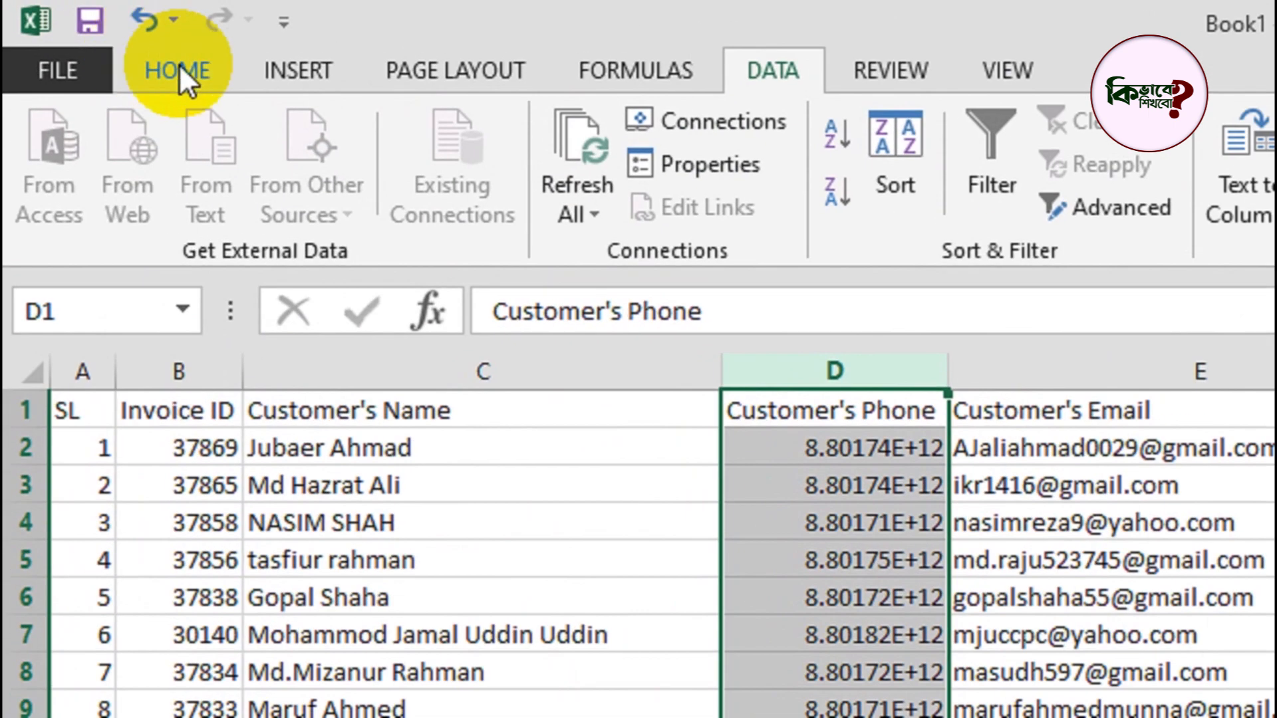
left_click(190, 64)
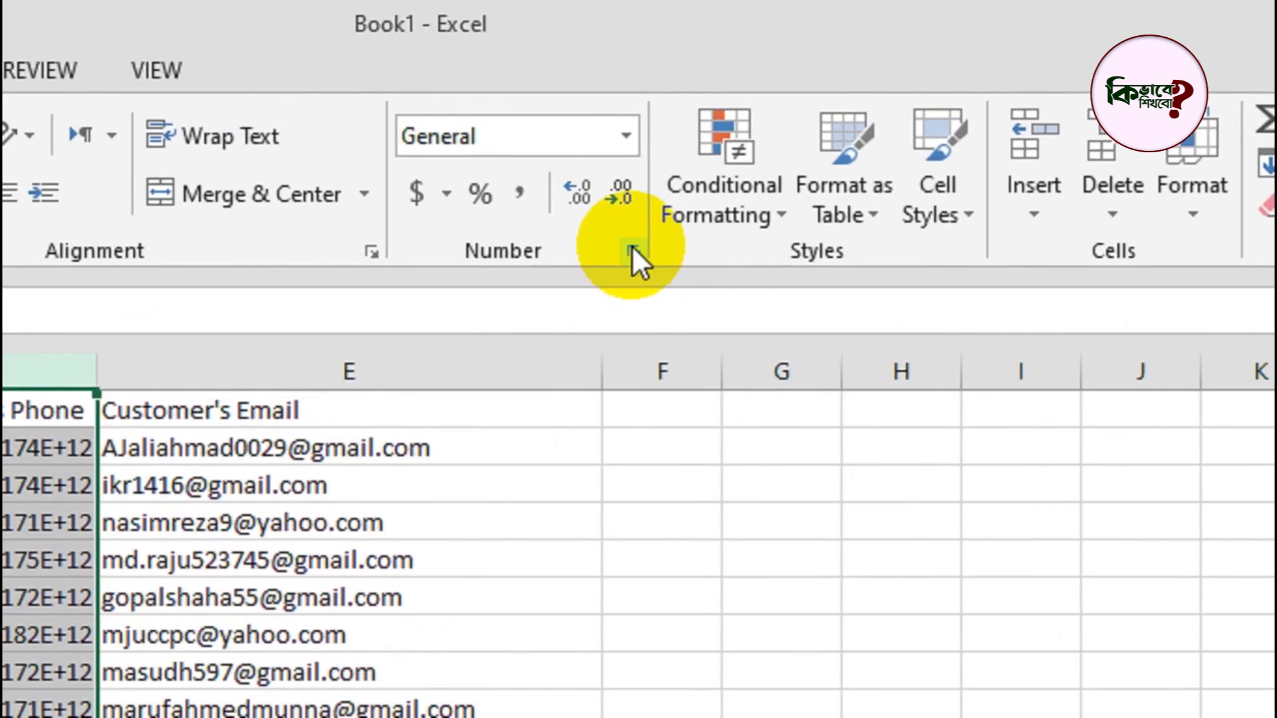
left_click(743, 126)
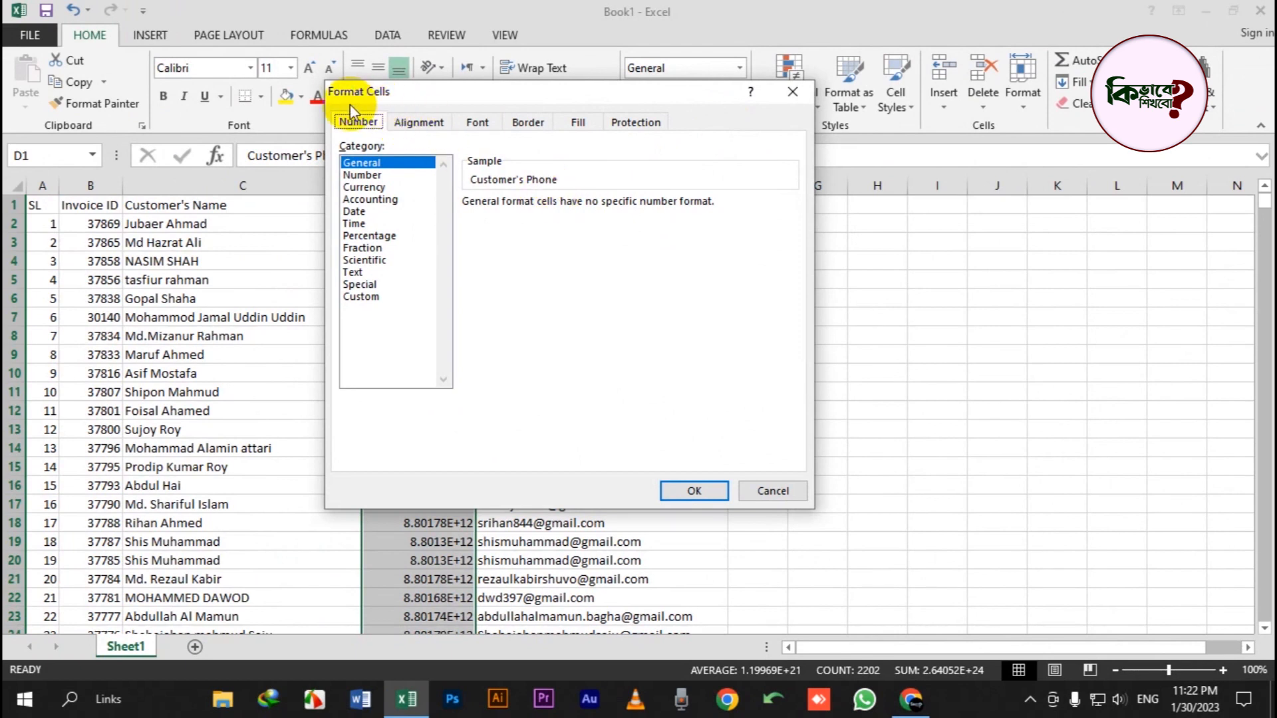
left_click(371, 297)
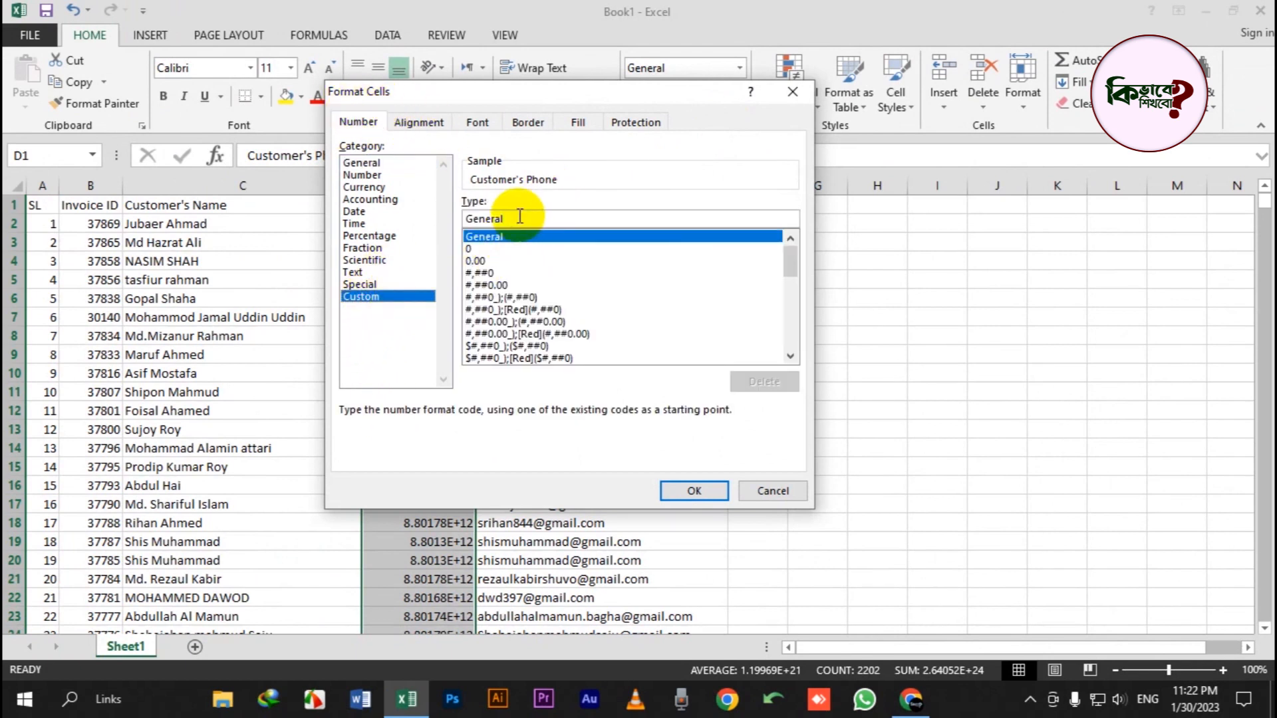
left_click_drag(518, 218, 445, 216)
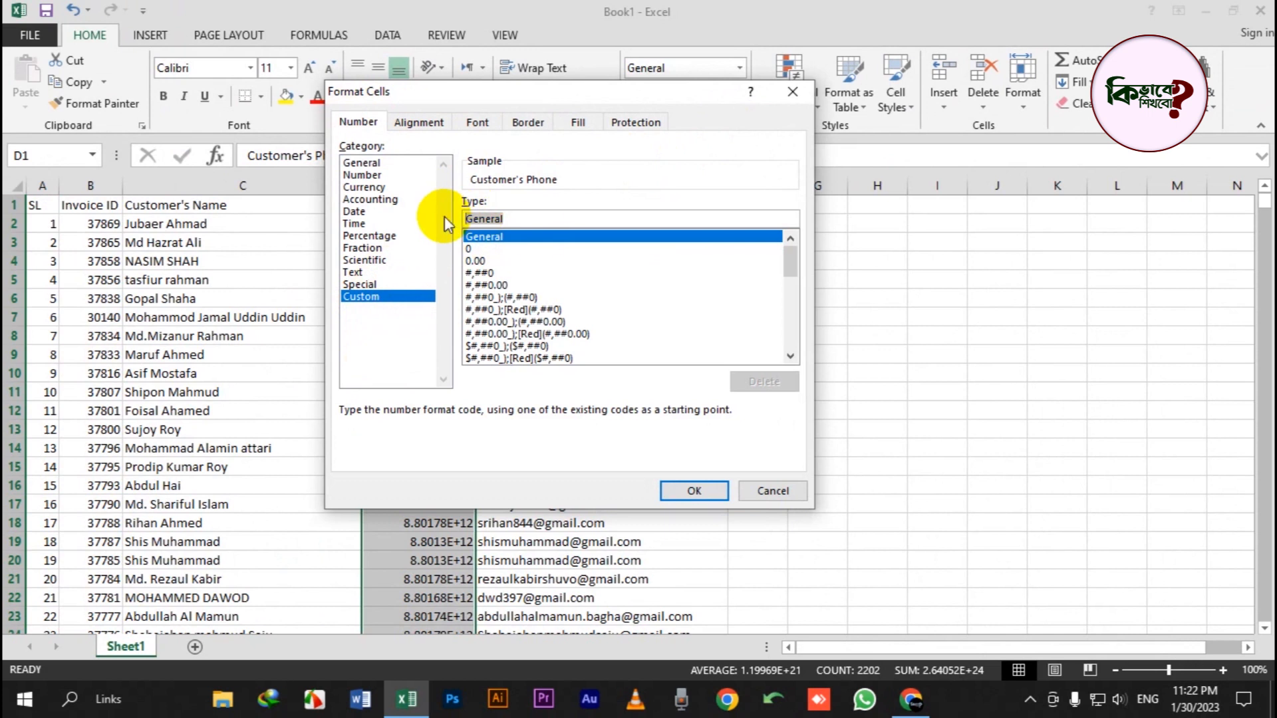
type("0")
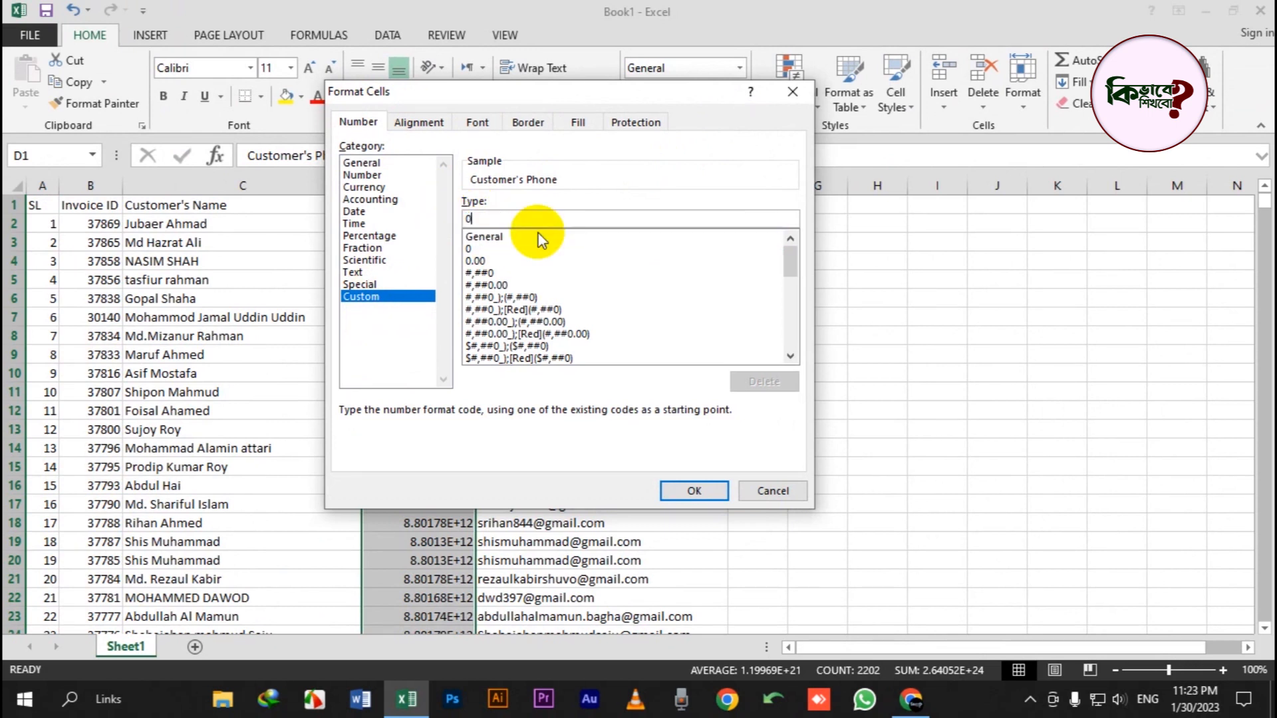
type("00000")
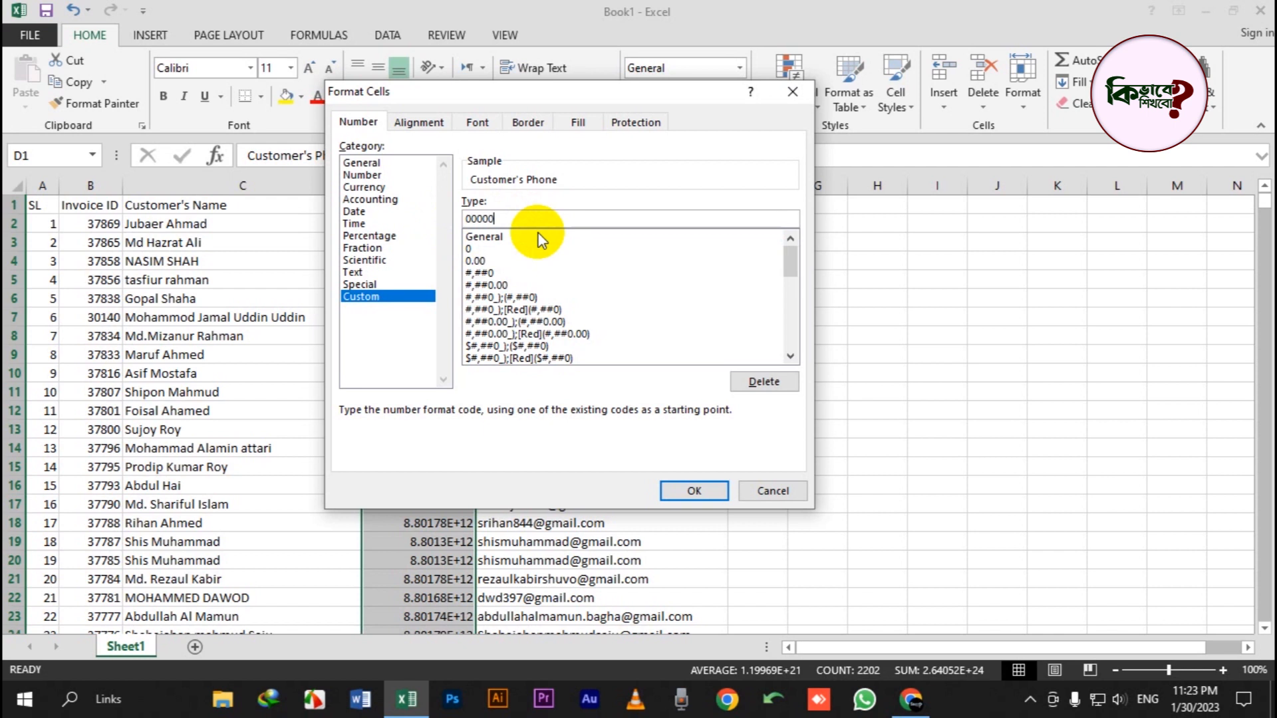
type("0000000")
left_click(693, 492)
Check the imported table down to its last row and return to cell A1.
left_click(443, 371)
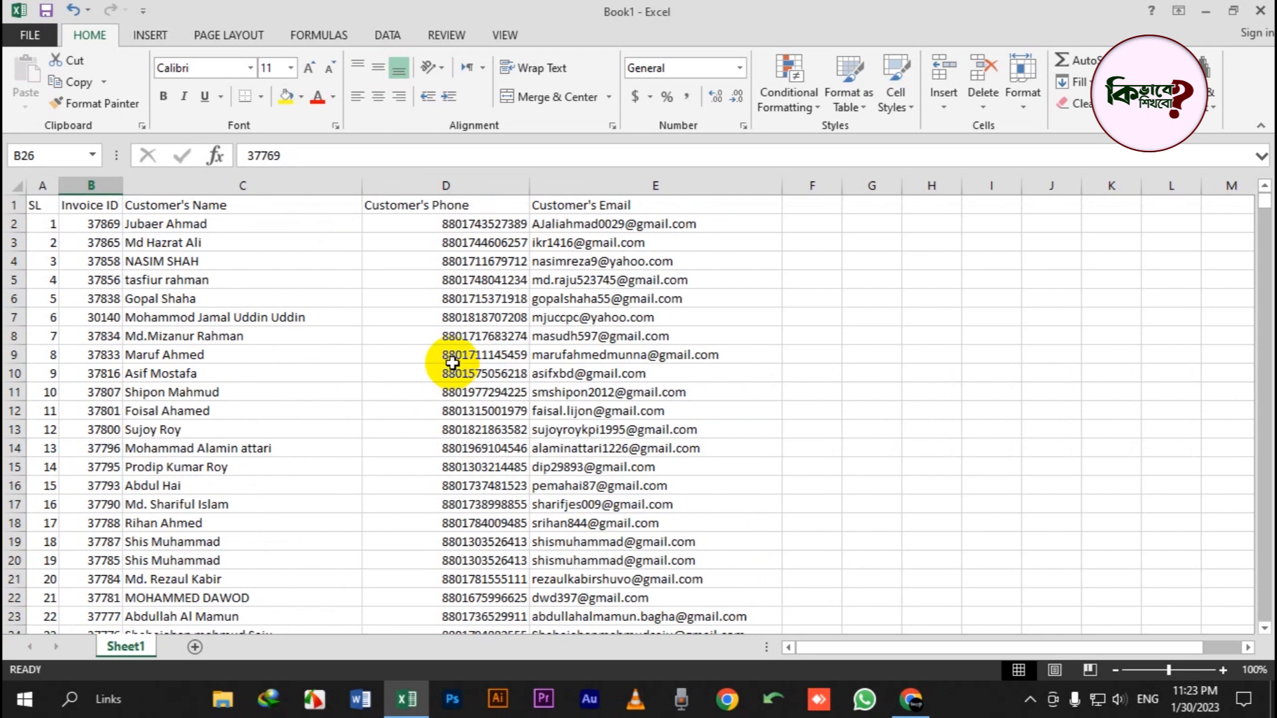
left_click(43, 390)
key("ctrl+Down")
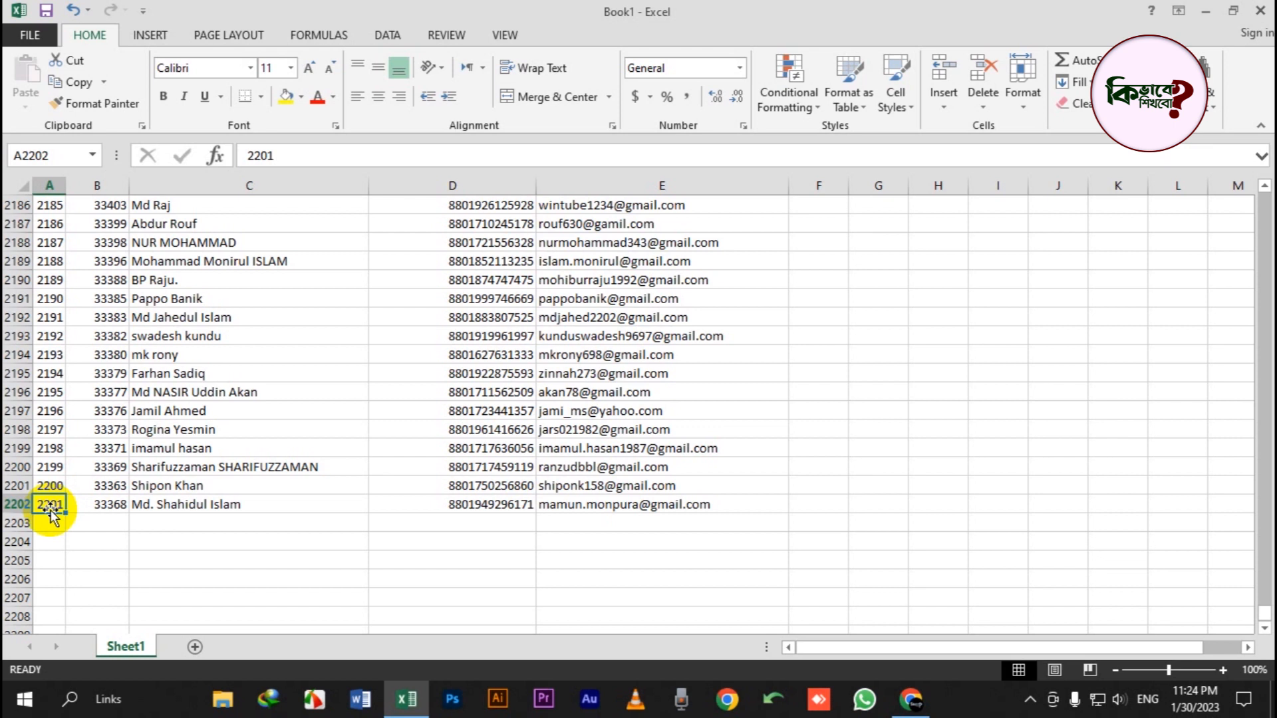
key("ctrl+Home")
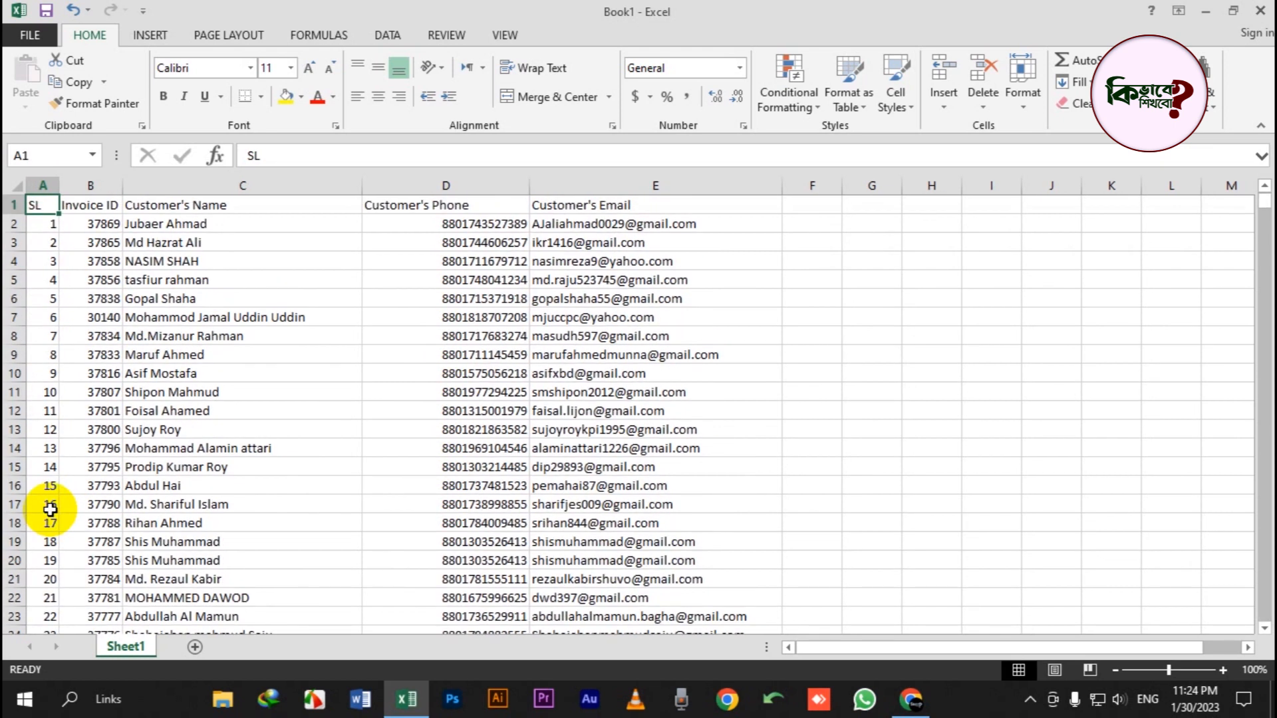